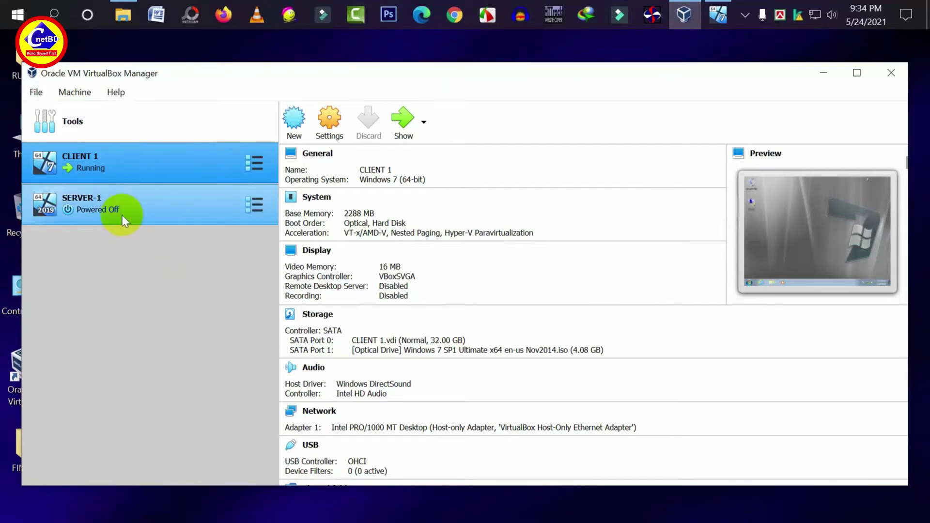
Enable network Adapter 2 for the SERVER-1 virtual machine and attach it to Host-only Adapter.
left_click(119, 198)
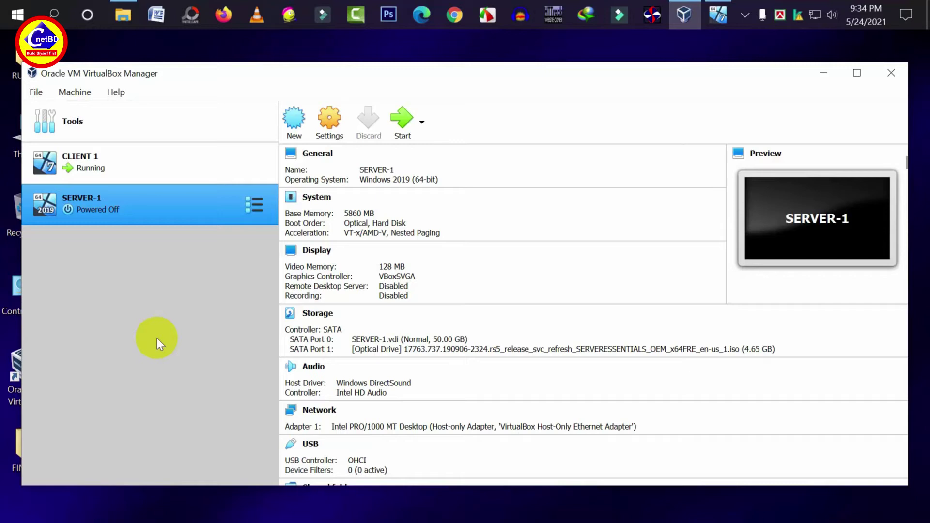
left_click(338, 124)
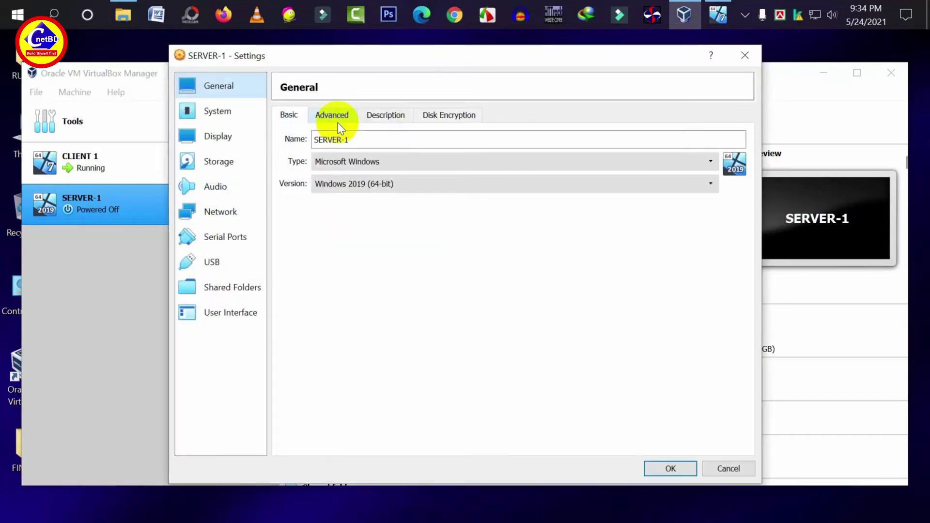
left_click(222, 217)
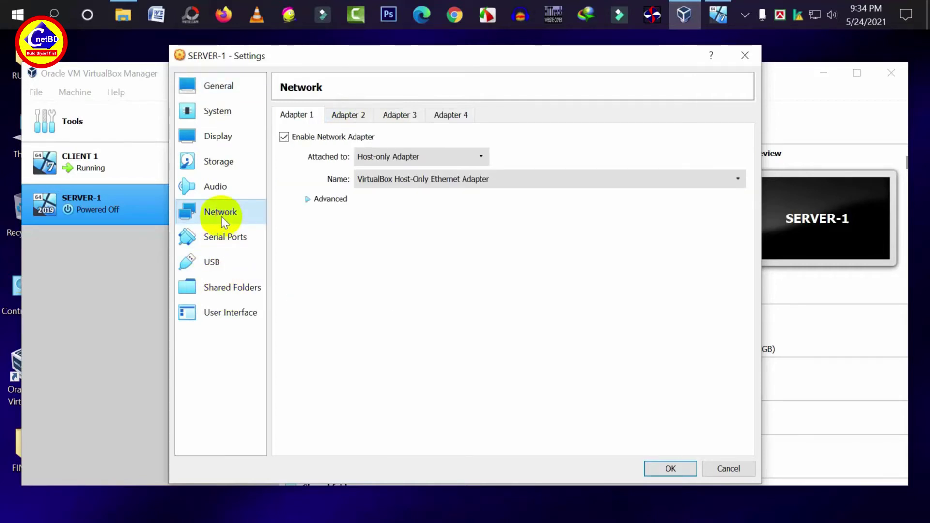
left_click(357, 117)
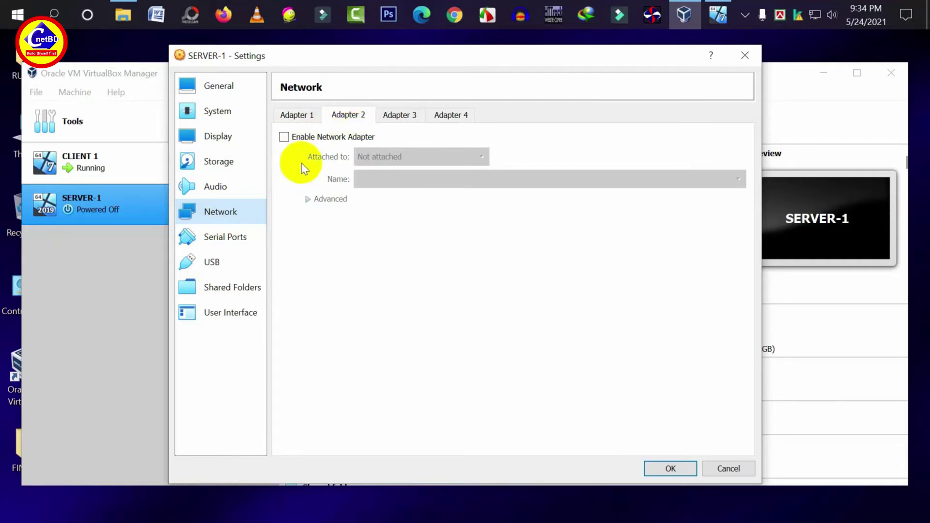
left_click(284, 138)
left_click(371, 156)
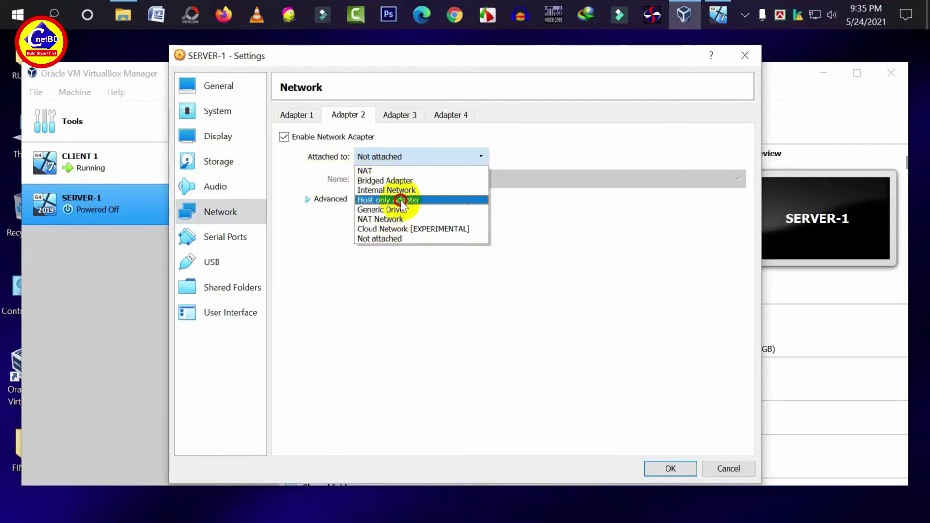
left_click(401, 200)
left_click(673, 469)
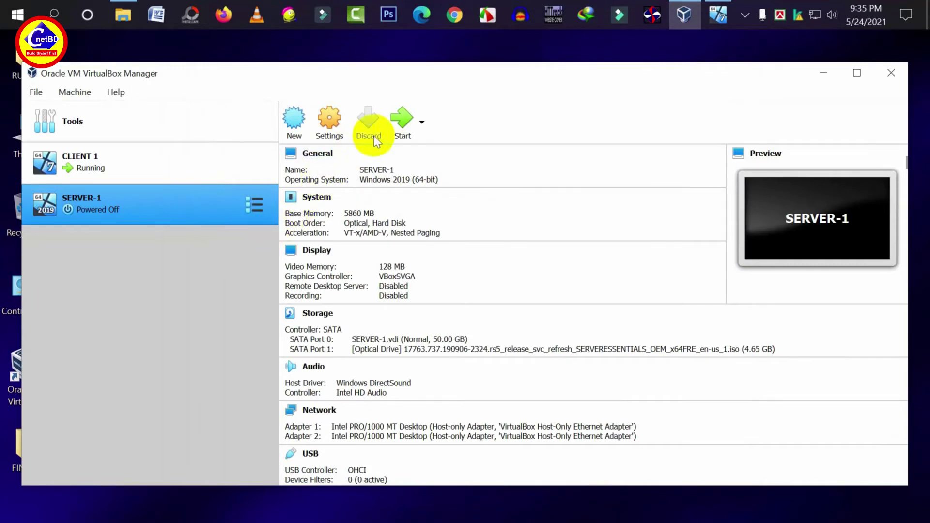
Start the SERVER-1 virtual machine and open the list of network connections inside it.
left_click(397, 124)
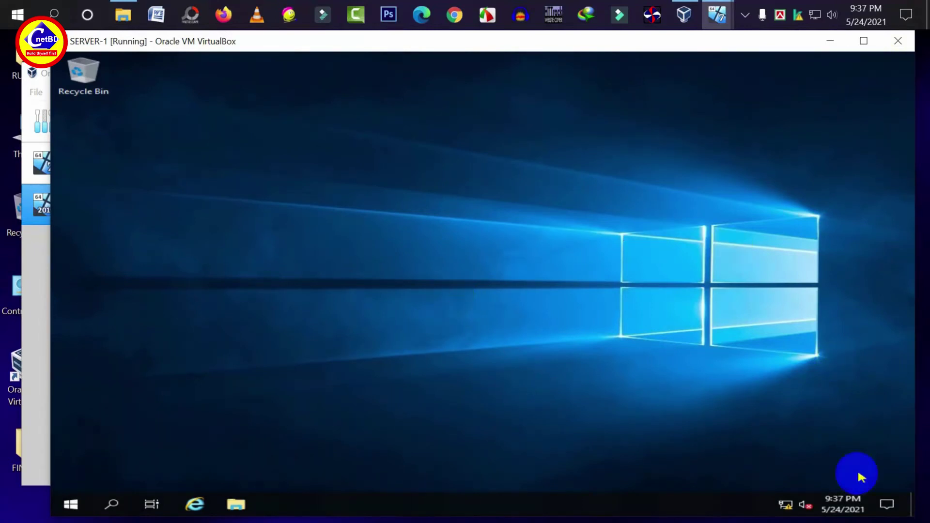
right_click(790, 510)
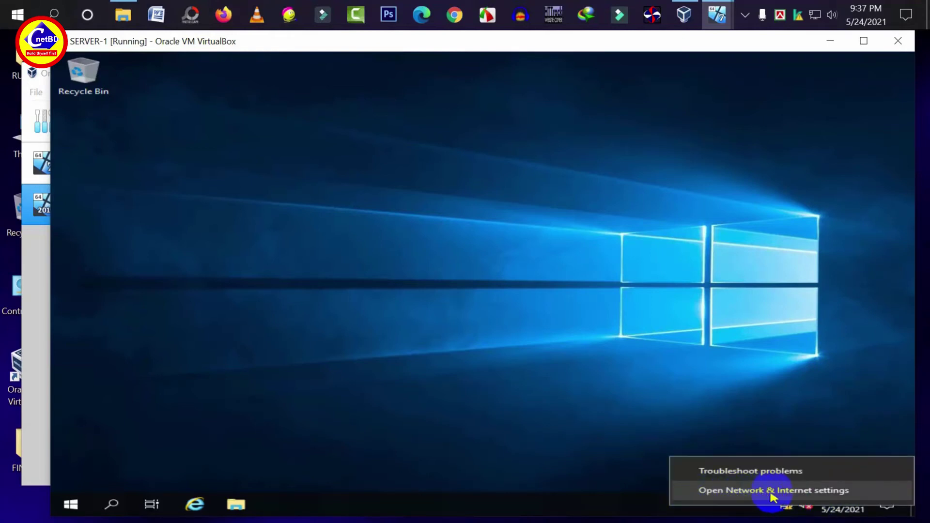
left_click(816, 492)
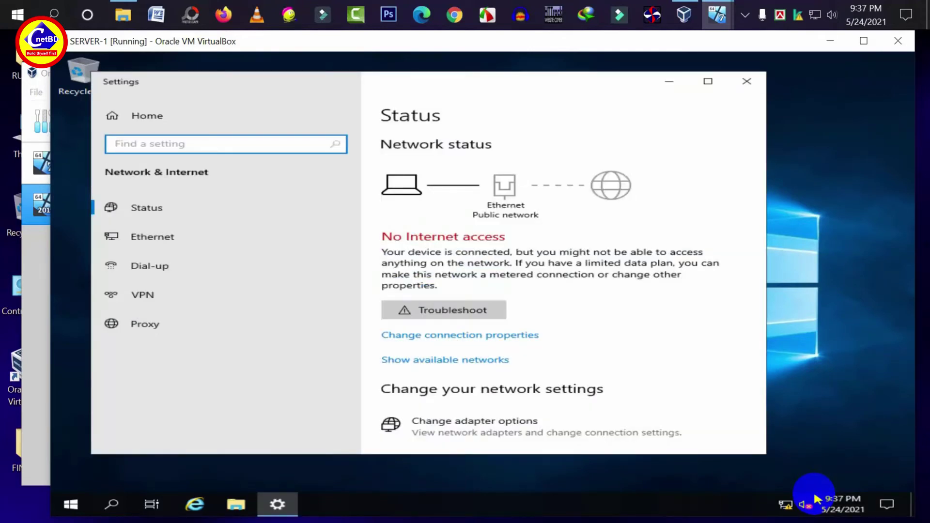
left_click(183, 235)
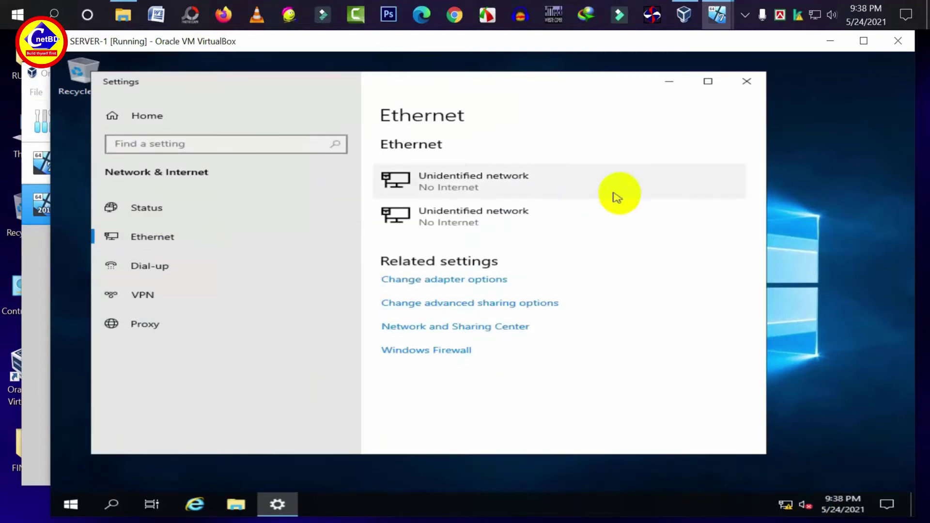
left_click(469, 334)
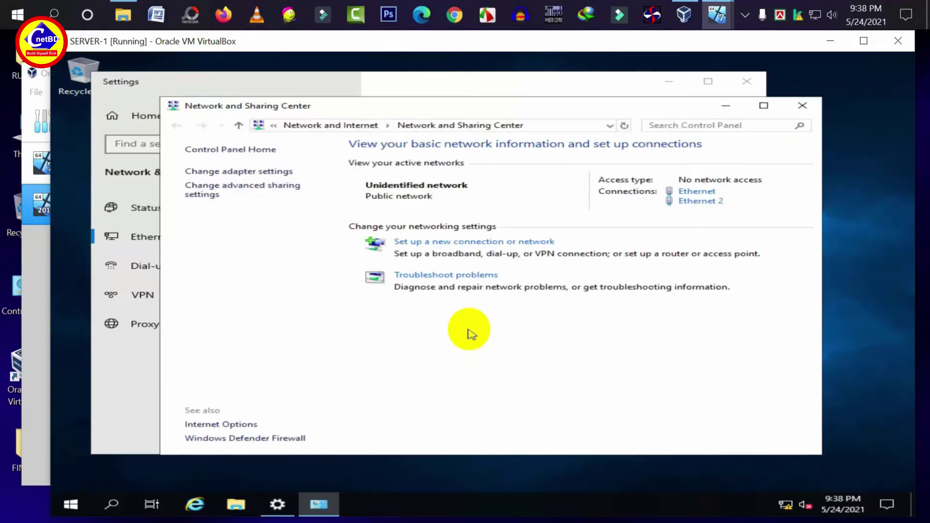
left_click(204, 172)
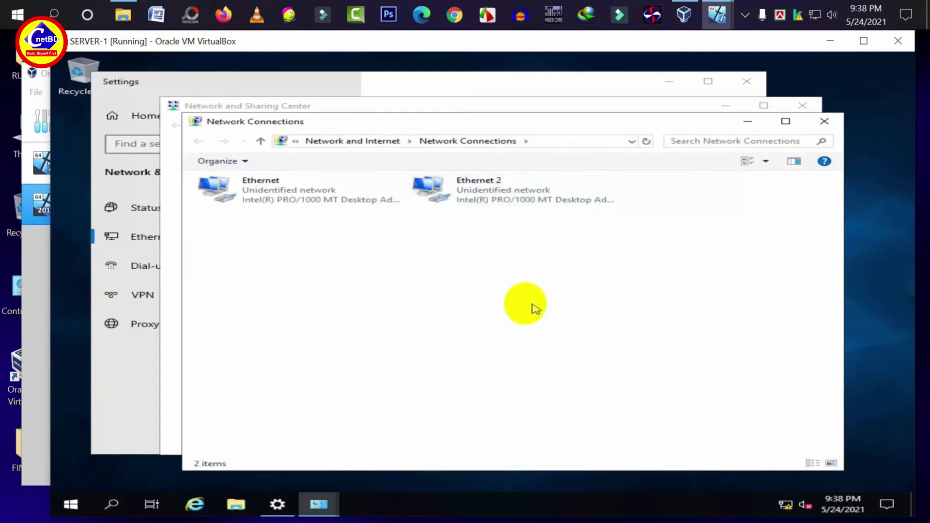
Rename the Ethernet 2 connection as A_LAN.
left_click(473, 197)
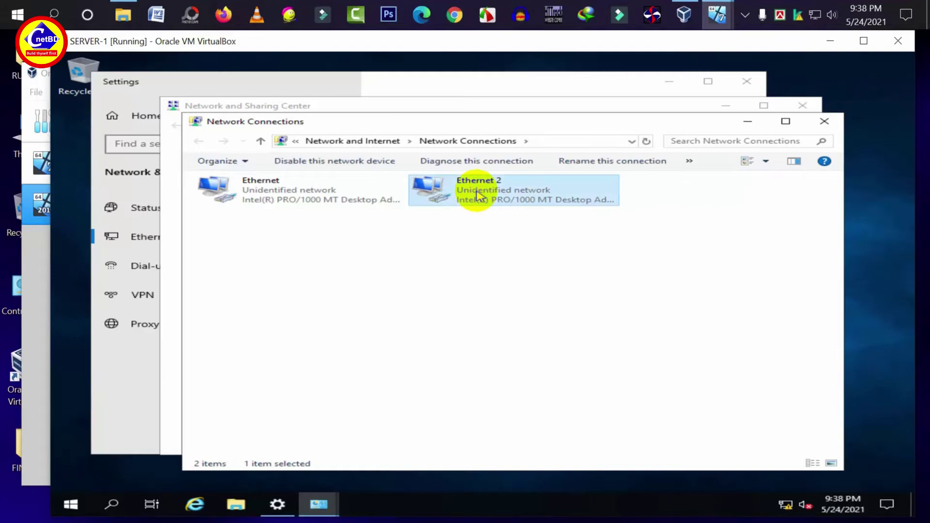
right_click(477, 195)
left_click(513, 291)
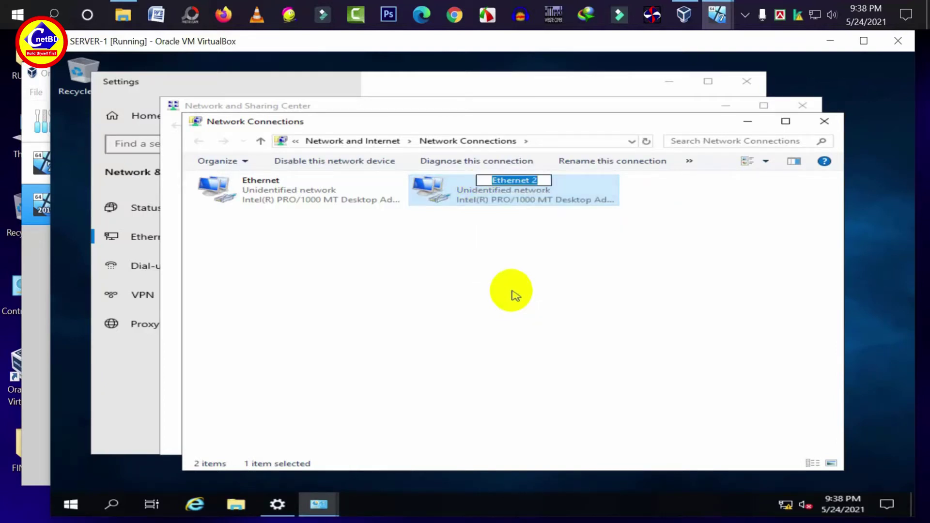
type("A_LAN")
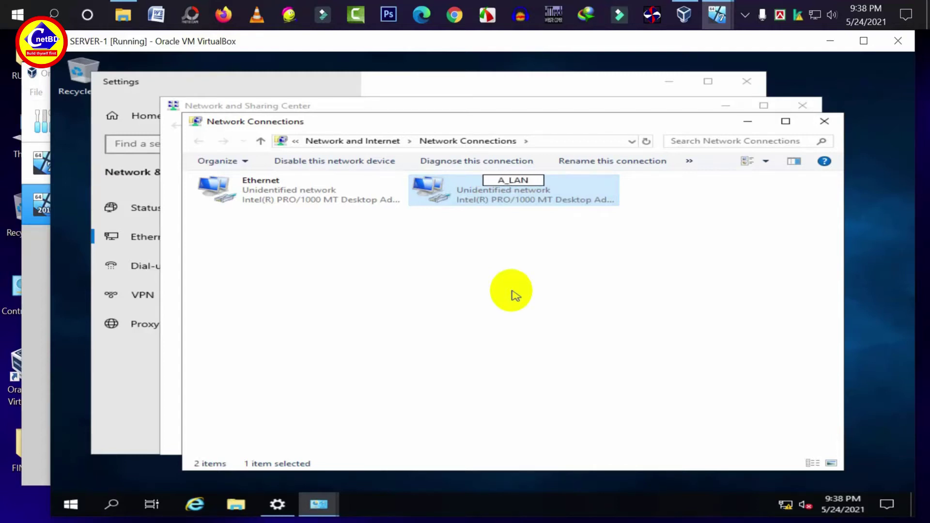
key("Return")
left_click(512, 293)
Rename the Ethernet connection as B_LAN.
left_click(292, 191)
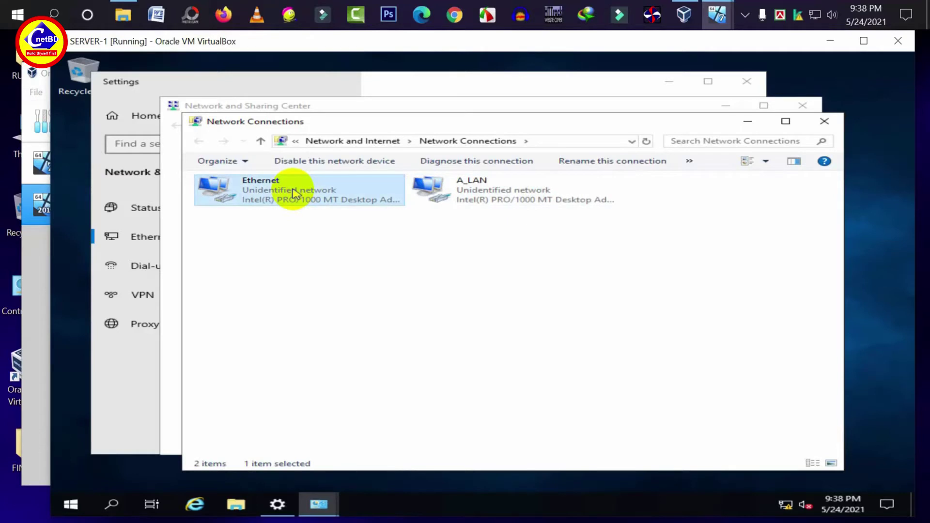
right_click(292, 190)
left_click(343, 286)
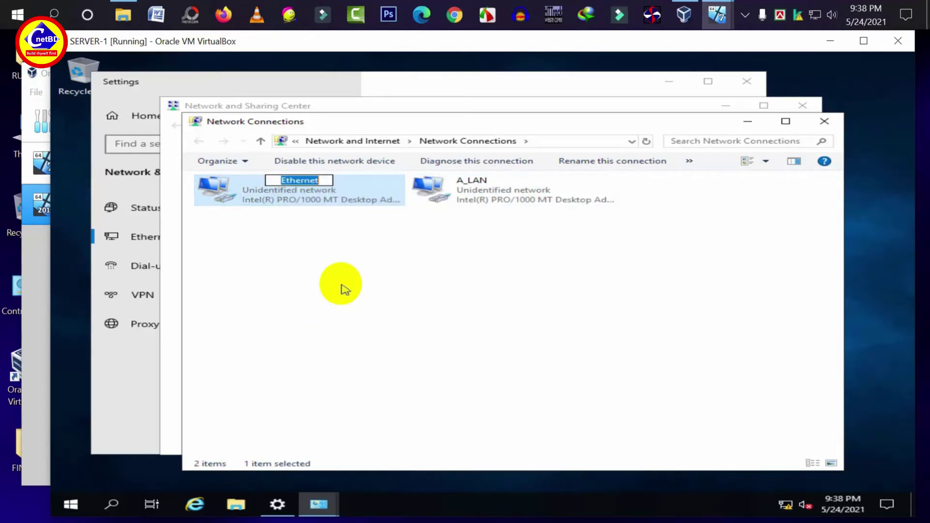
type("B_A")
key("BackSpace")
type("LAN")
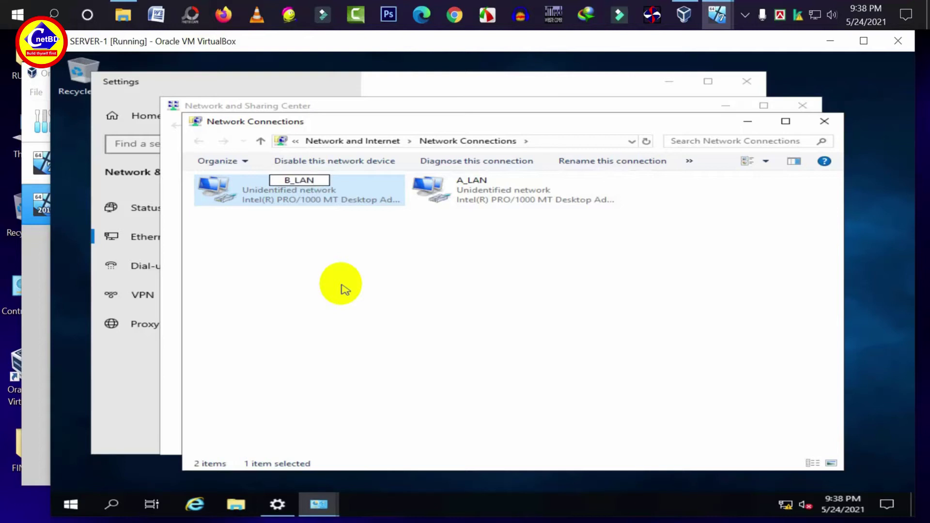
left_click(345, 288)
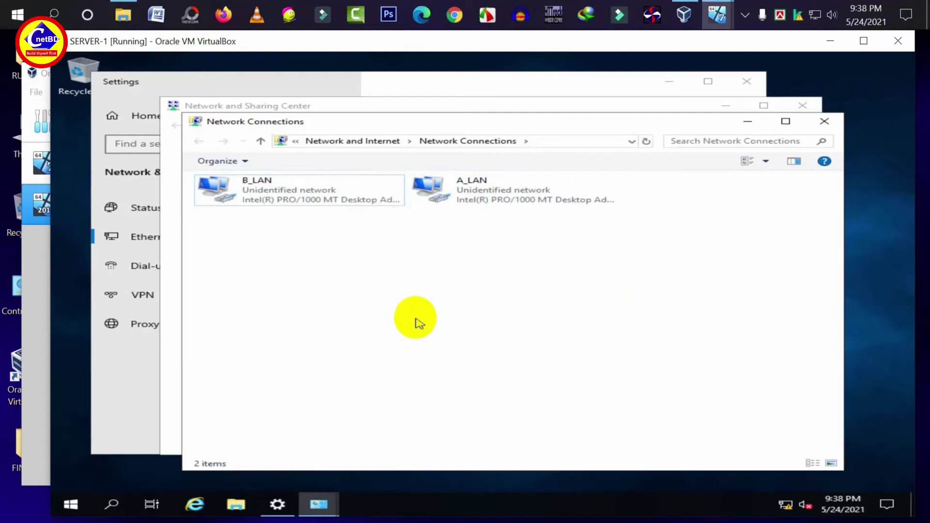
Give A_LAN the static IPv4 address 192.168.1.1 with subnet mask 255.255.255.0, leaving the gateway and DNS servers empty.
left_click(488, 192)
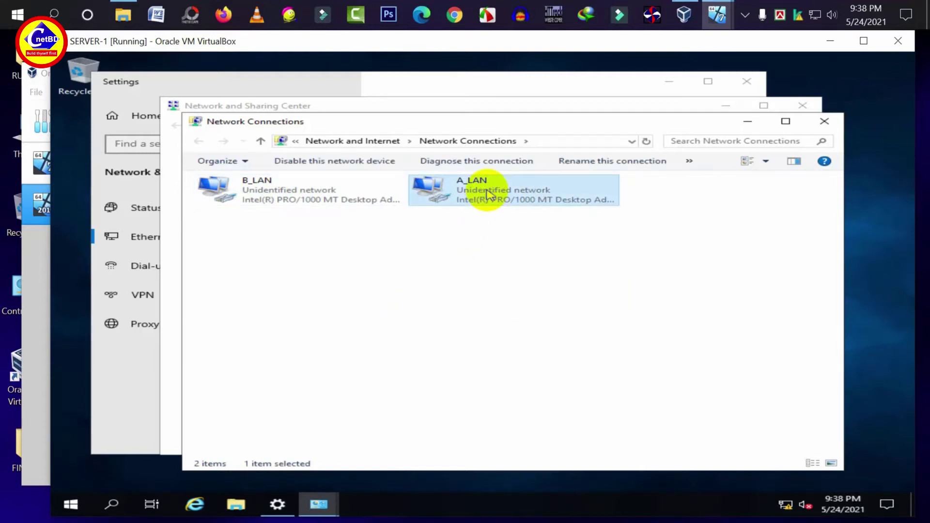
right_click(488, 191)
left_click(533, 305)
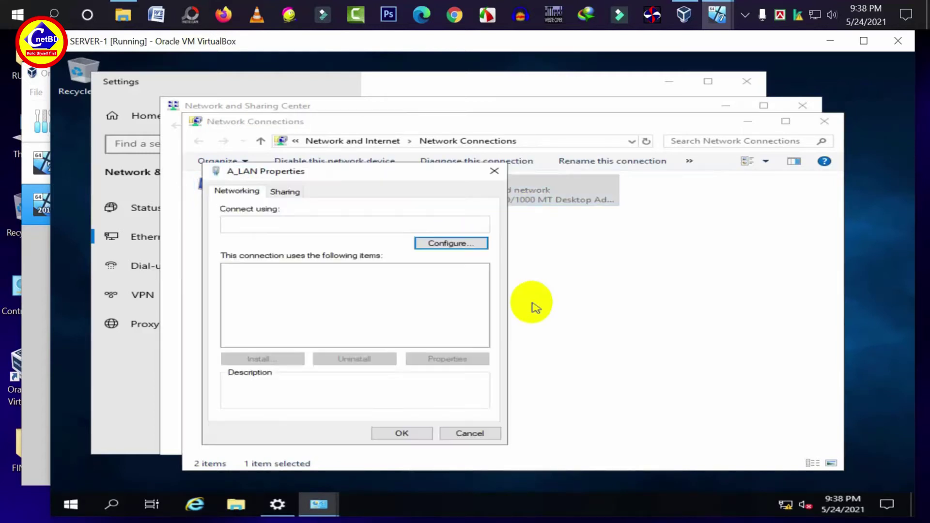
double_click(373, 305)
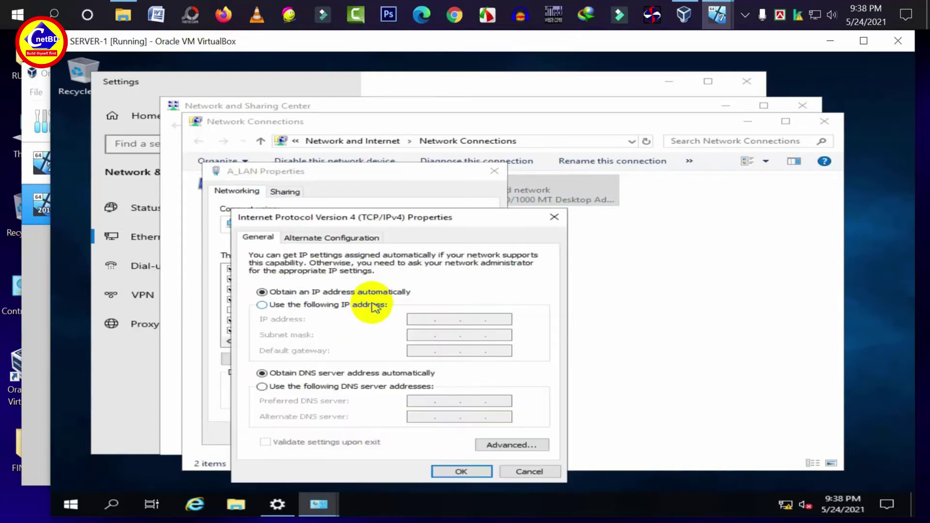
left_click(262, 305)
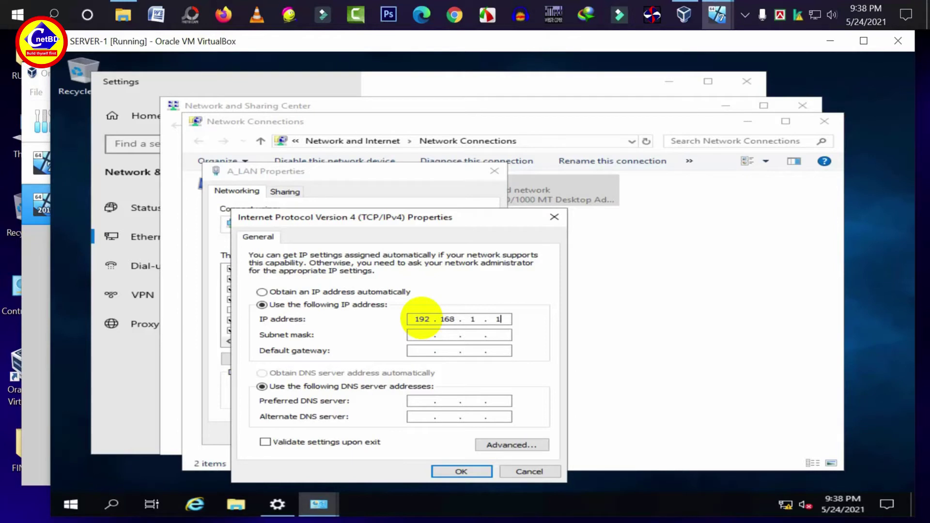
key("Tab")
key("Tab")
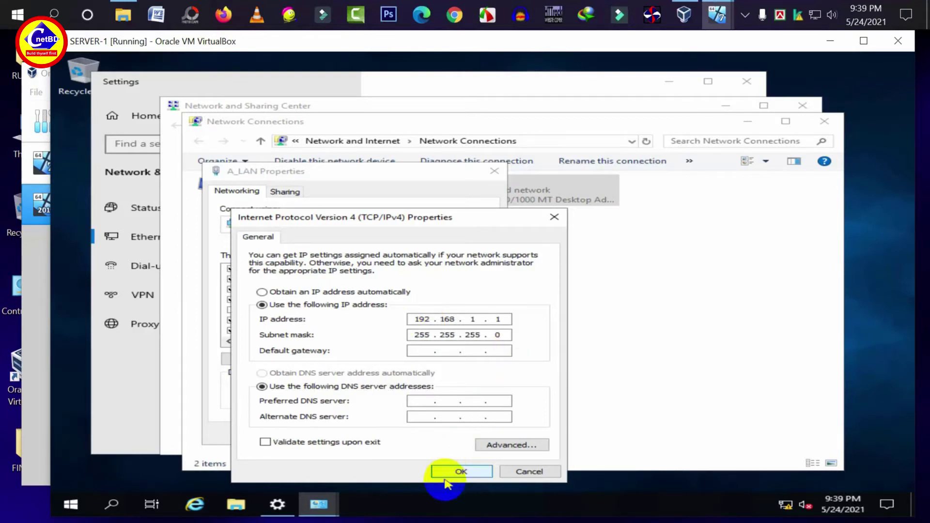
left_click(461, 472)
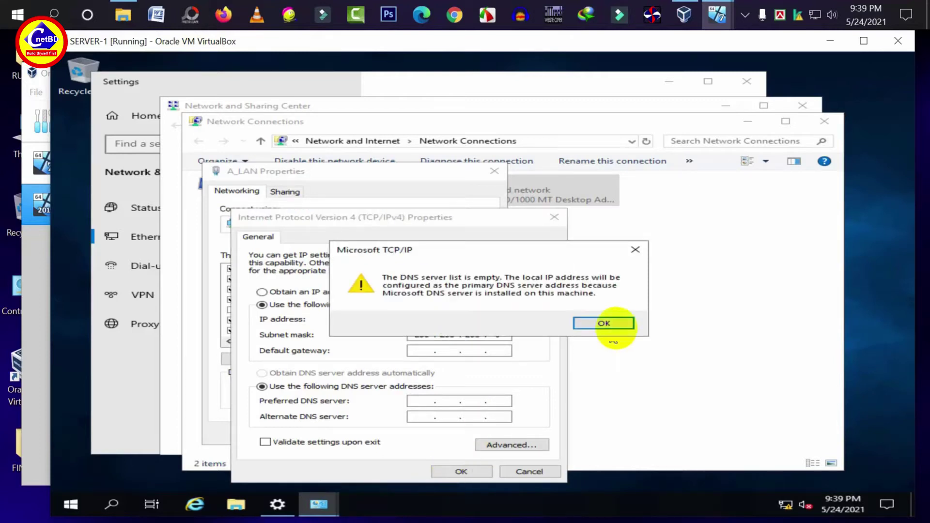
left_click(620, 328)
left_click(384, 429)
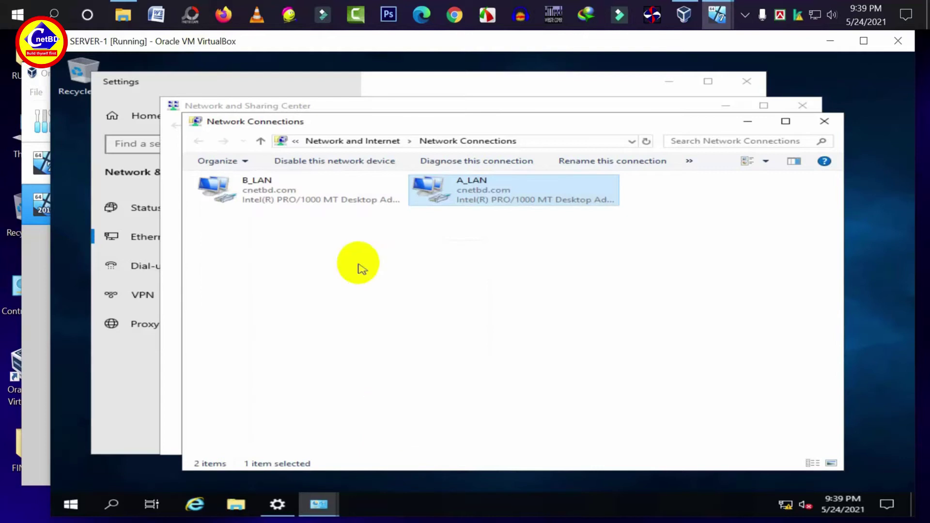
Check the IPv4 address, subnet mask and DNS settings of the B_LAN connection.
left_click(280, 198)
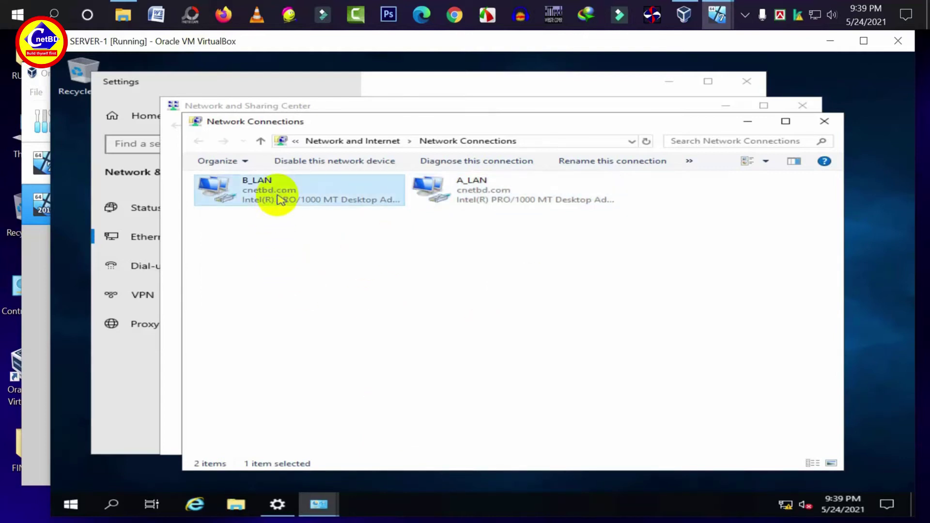
right_click(280, 199)
left_click(304, 309)
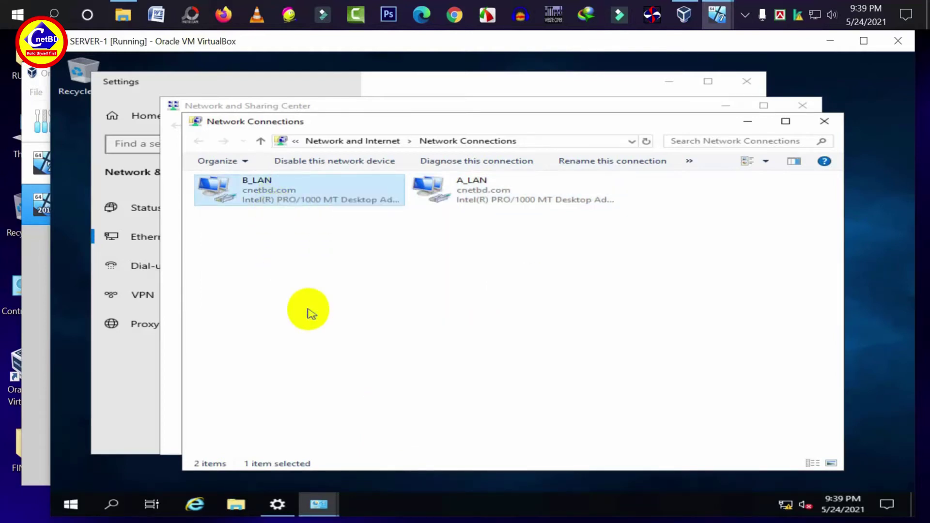
left_click(328, 301)
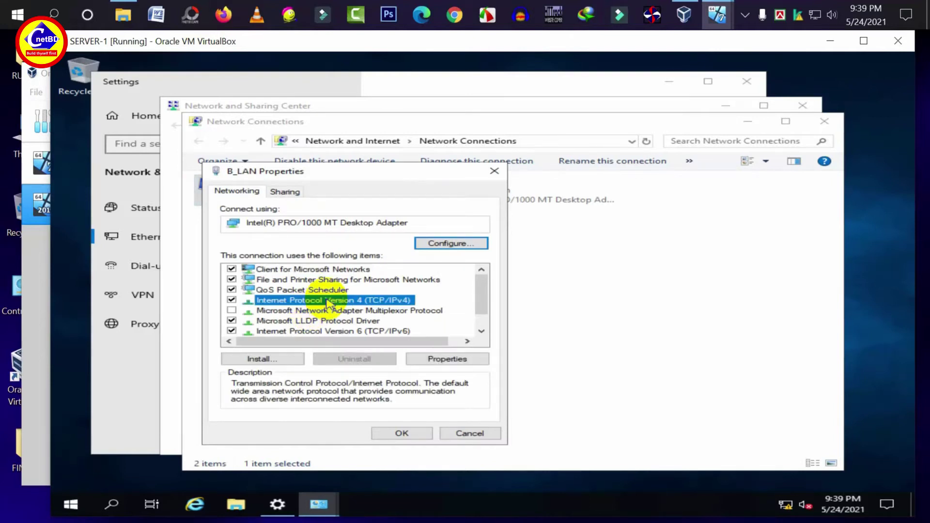
double_click(328, 302)
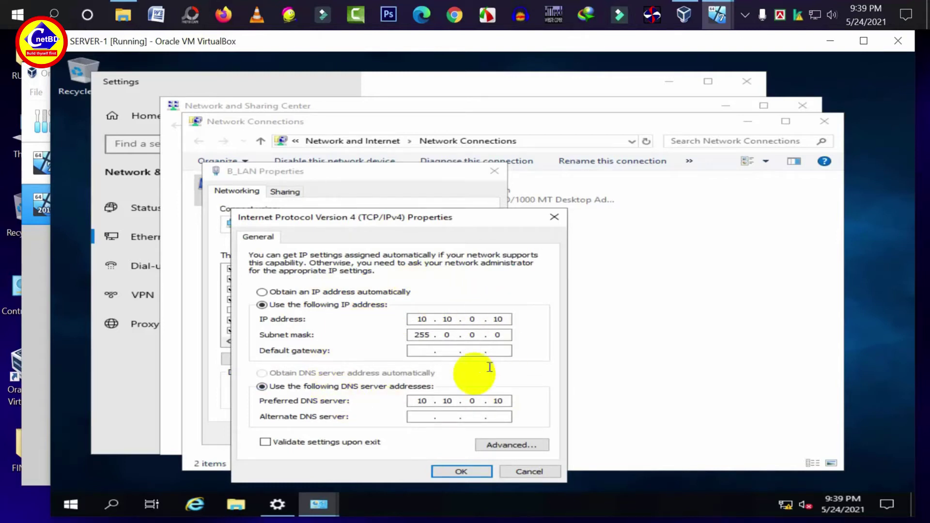
left_click(463, 472)
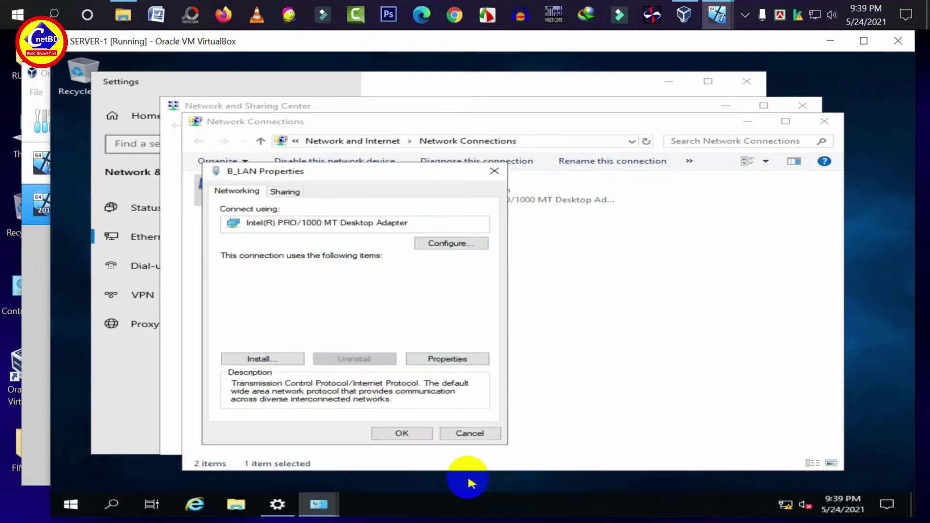
left_click(399, 432)
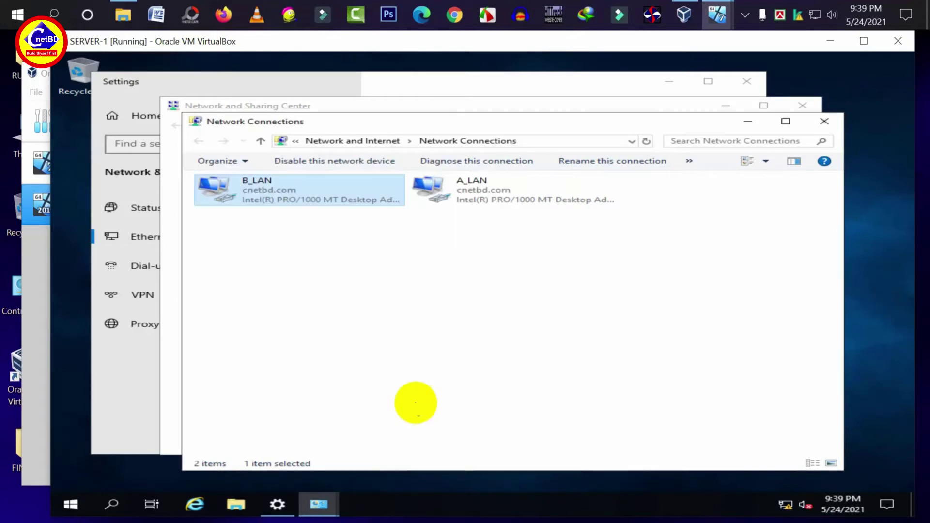
left_click(421, 397)
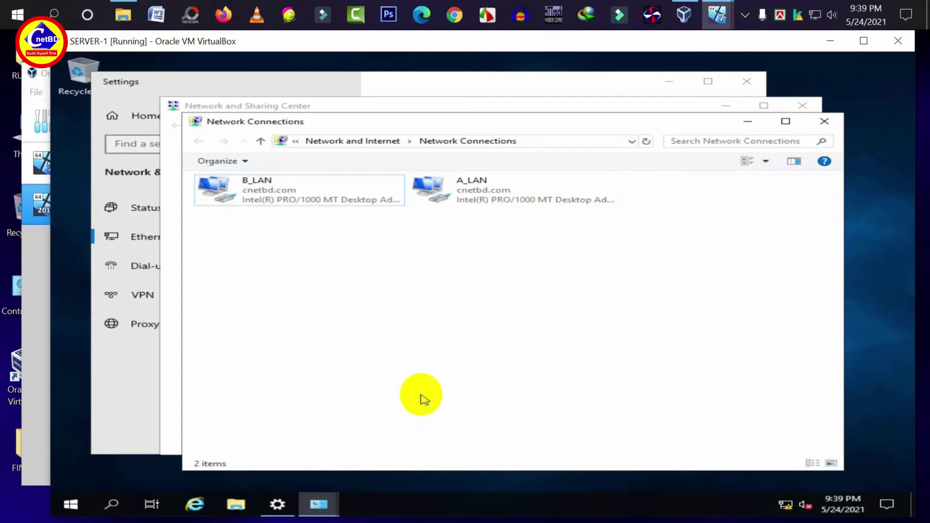
Close the Network Connections, Network and Sharing Center and Settings windows on the server.
left_click(824, 121)
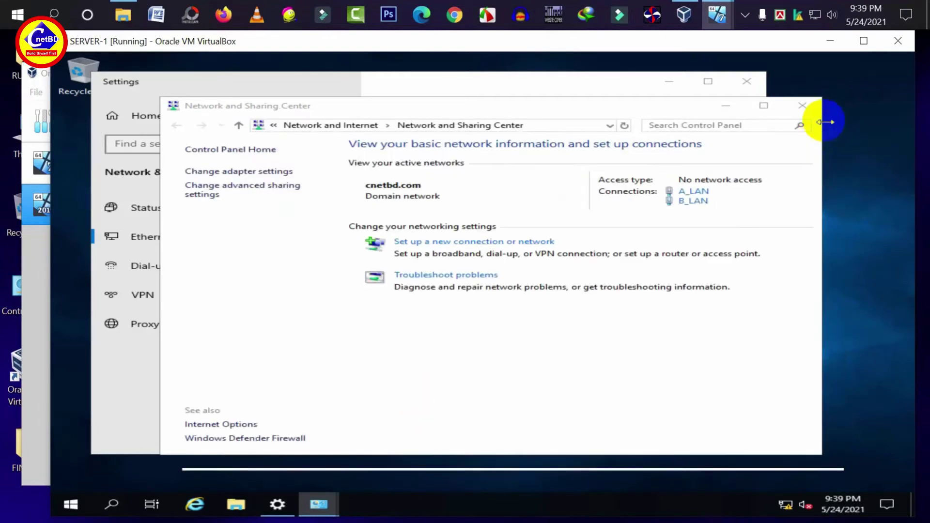
left_click(803, 105)
left_click(746, 81)
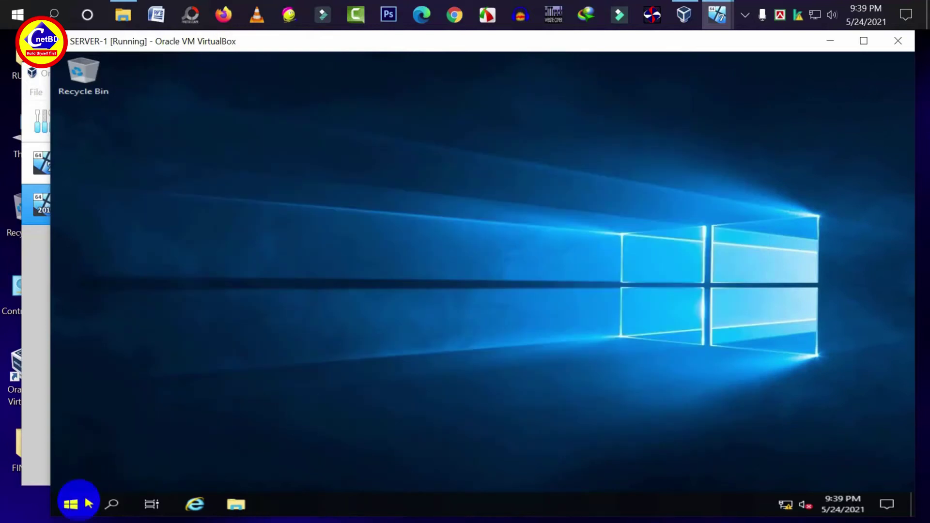
Open Server Manager and begin adding roles with a role-based or feature-based installation on SERVER-1.cnetbd.com.
left_click(69, 505)
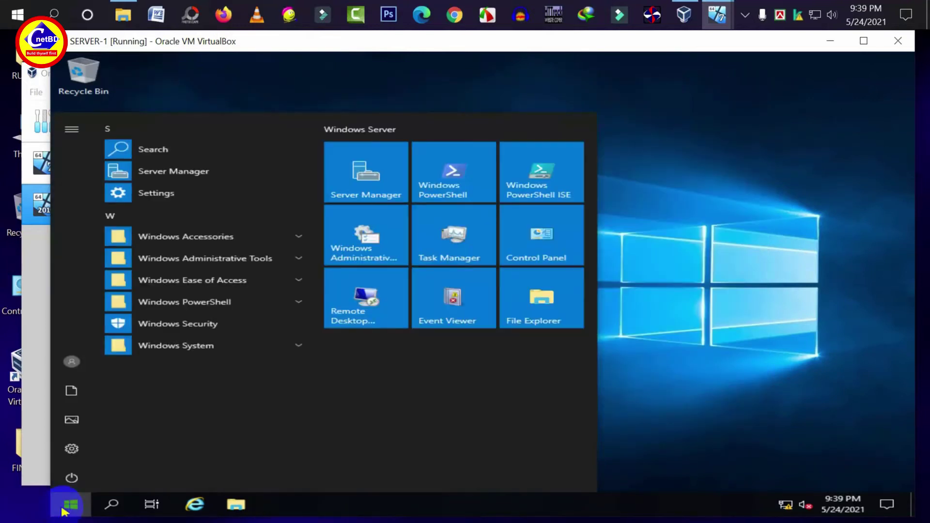
left_click(345, 178)
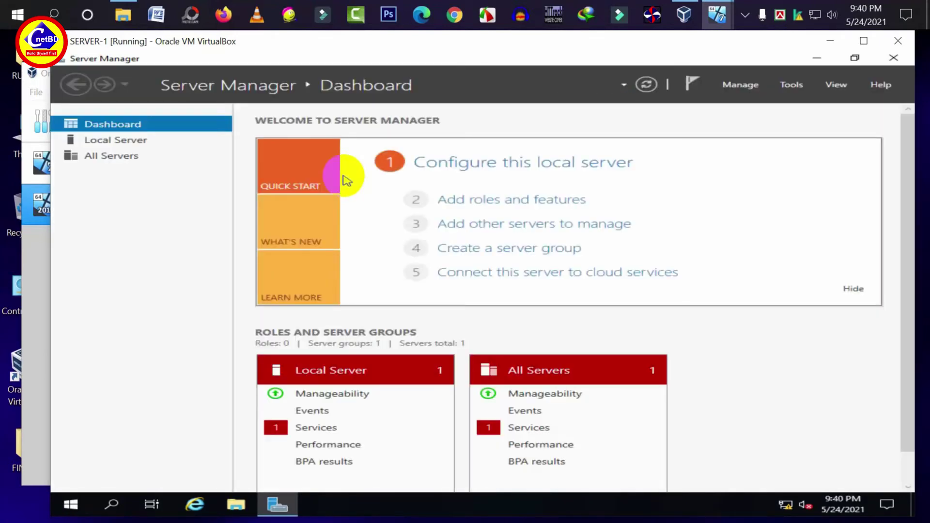
left_click(752, 92)
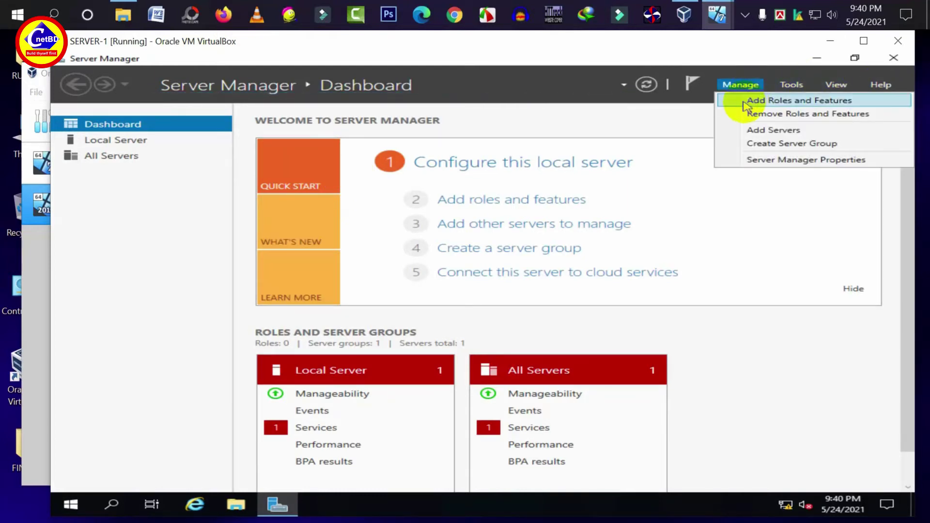
left_click(793, 102)
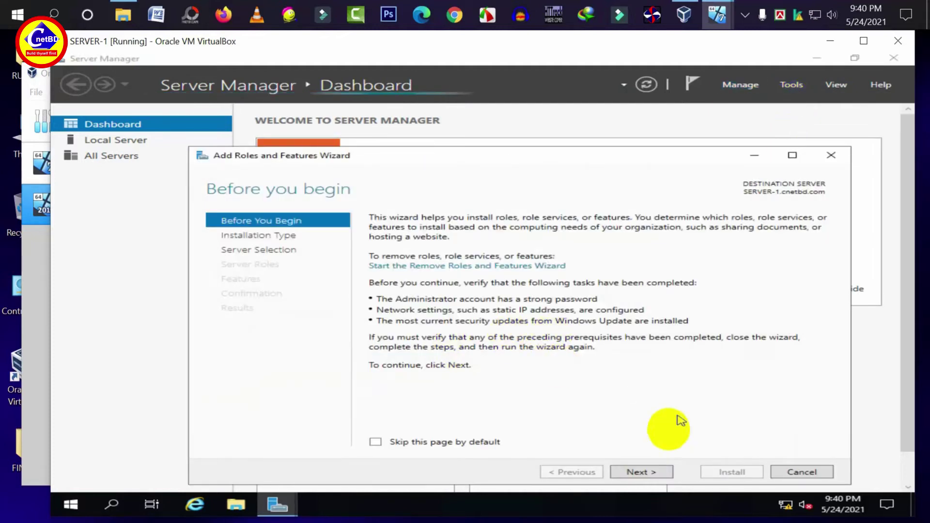
left_click(650, 475)
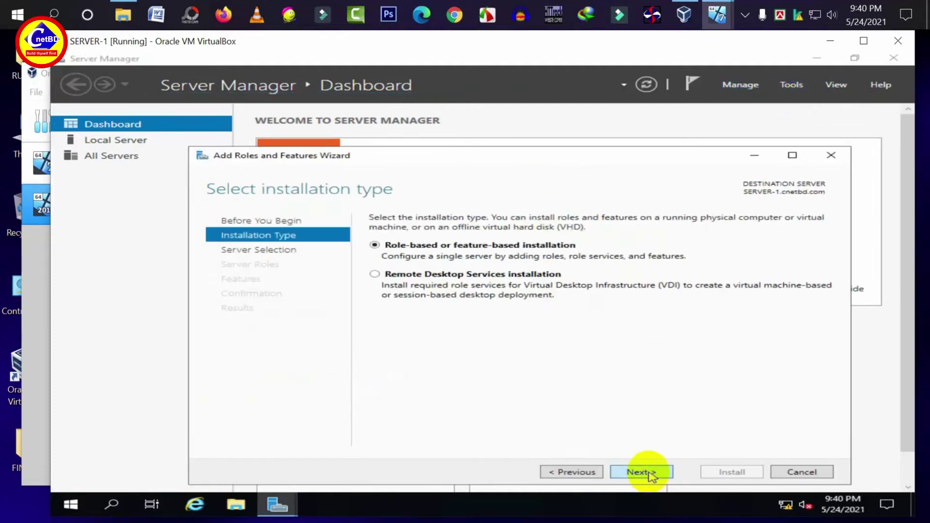
left_click(650, 474)
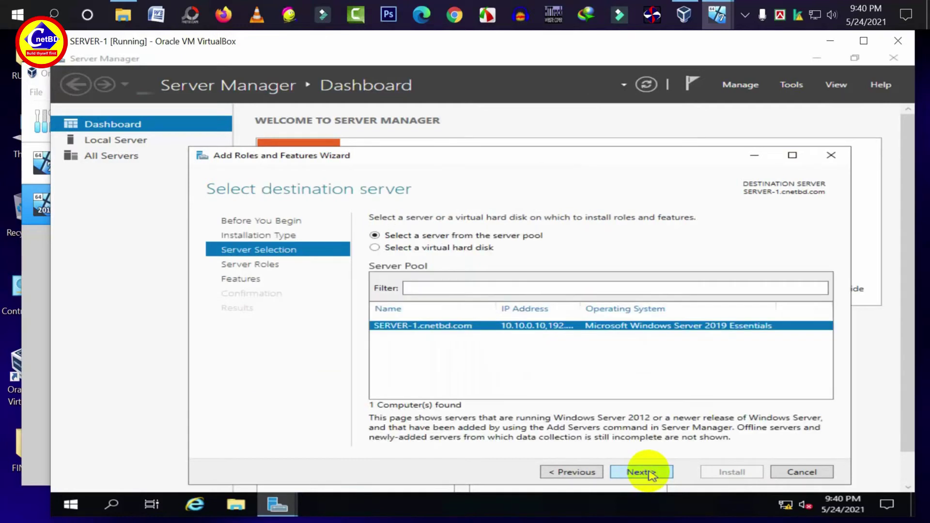
left_click(649, 472)
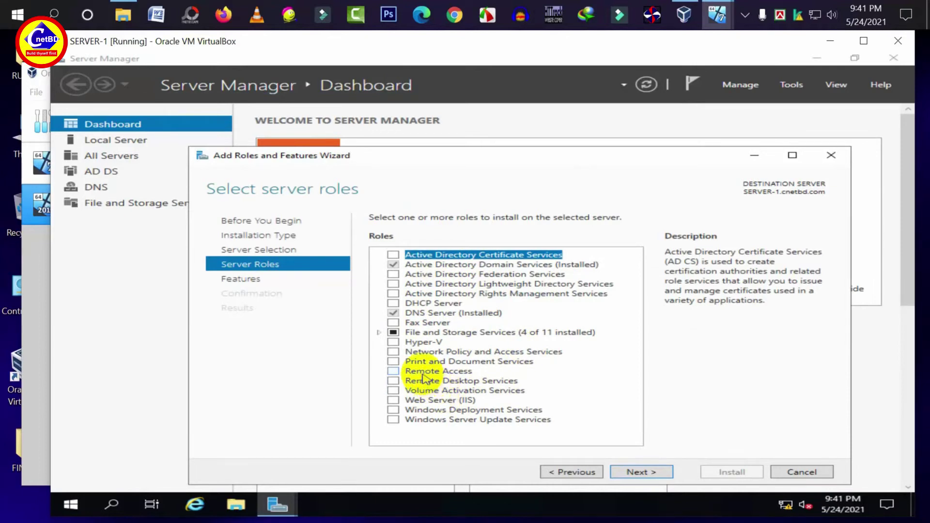
Select the Remote Access server role, leave the features at their defaults and proceed to its role services.
left_click(394, 372)
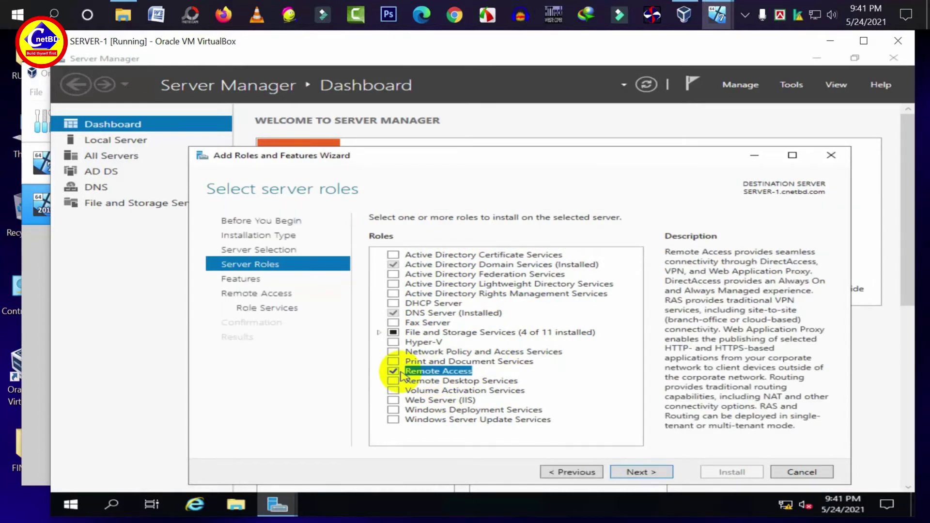
left_click(652, 474)
left_click(652, 474)
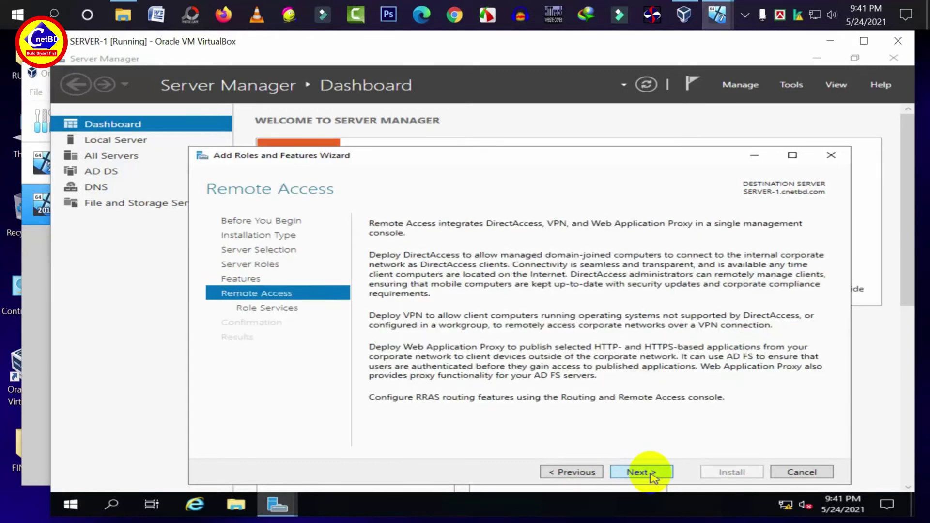
left_click(652, 474)
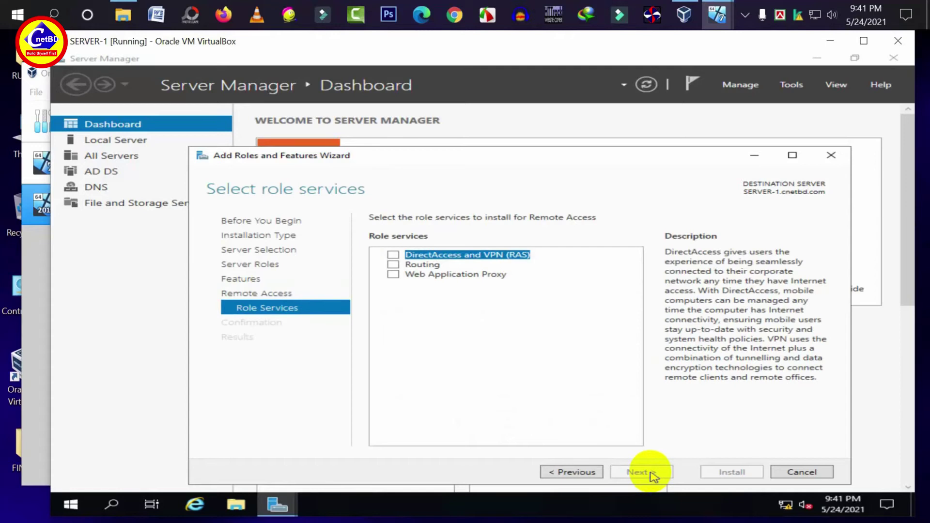
Add the DirectAccess and VPN (RAS) and Routing role services, keeping the default Web Server (IIS) role services.
left_click(393, 256)
left_click(577, 425)
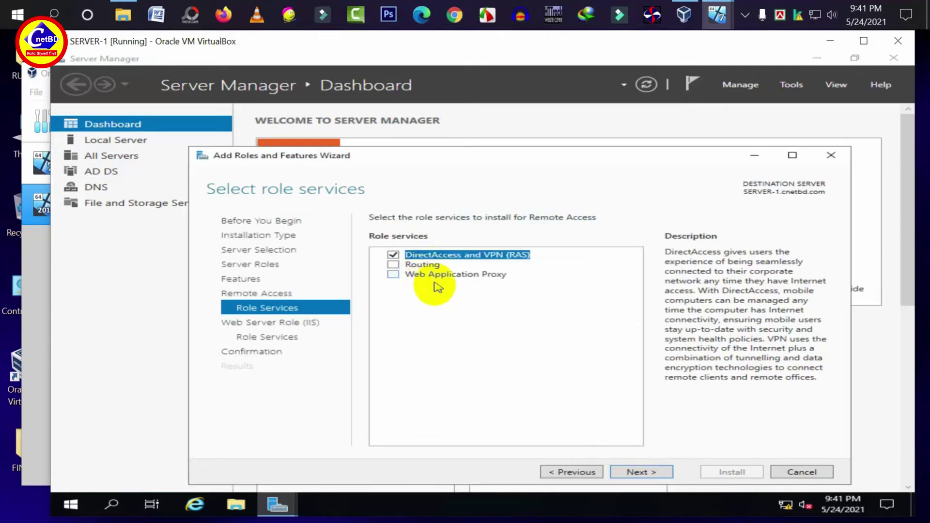
left_click(393, 266)
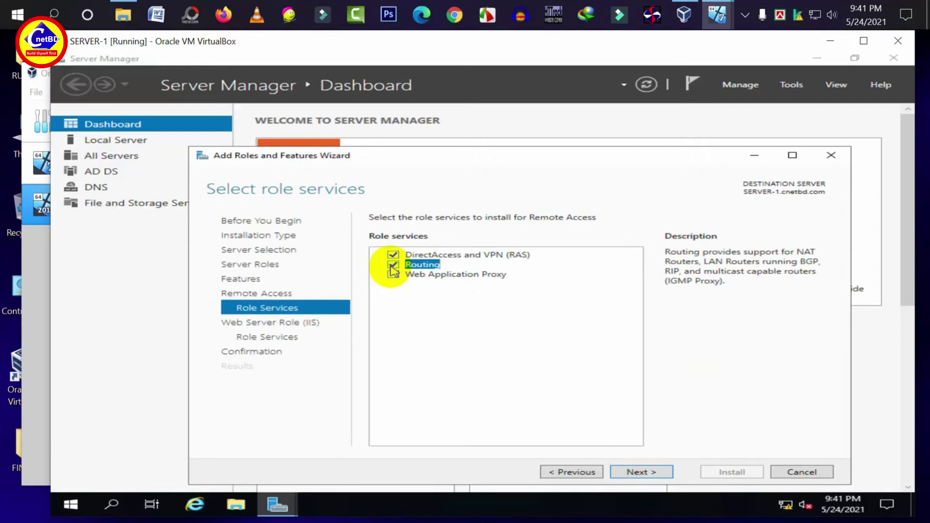
left_click(649, 473)
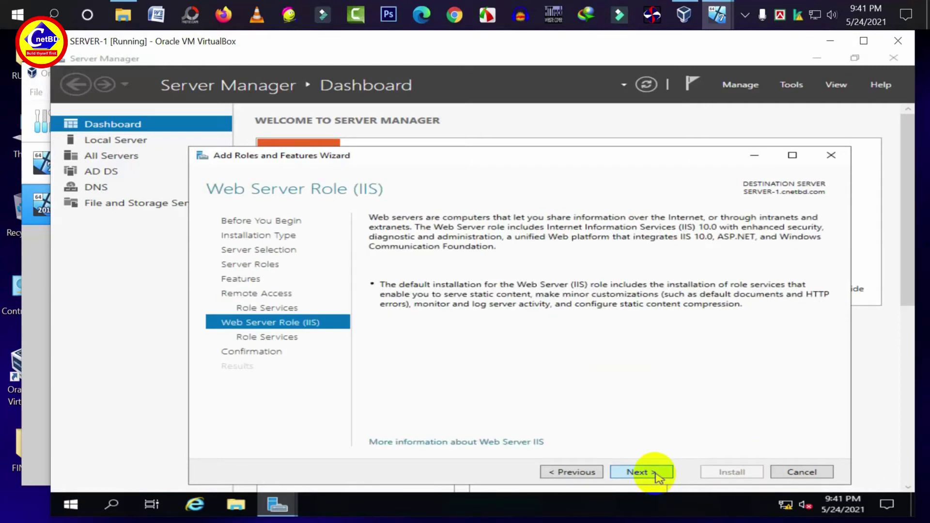
left_click(659, 477)
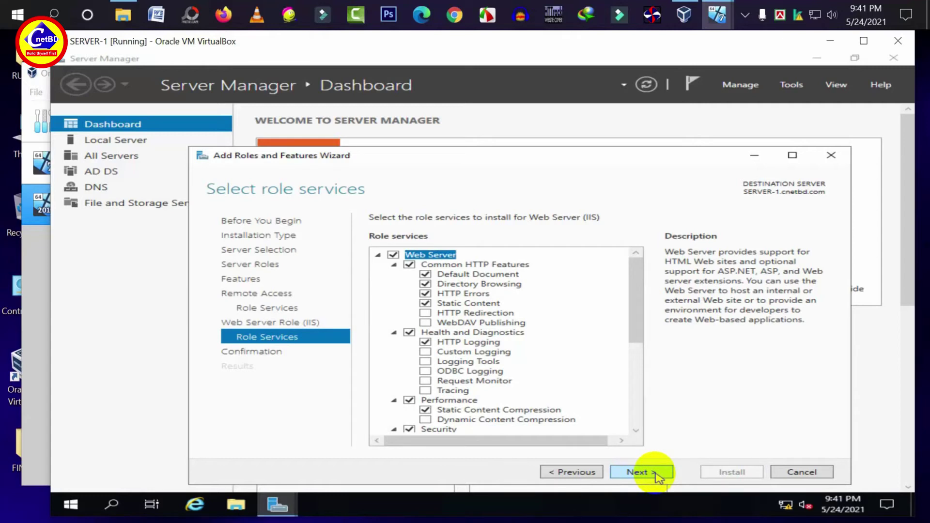
left_click(658, 477)
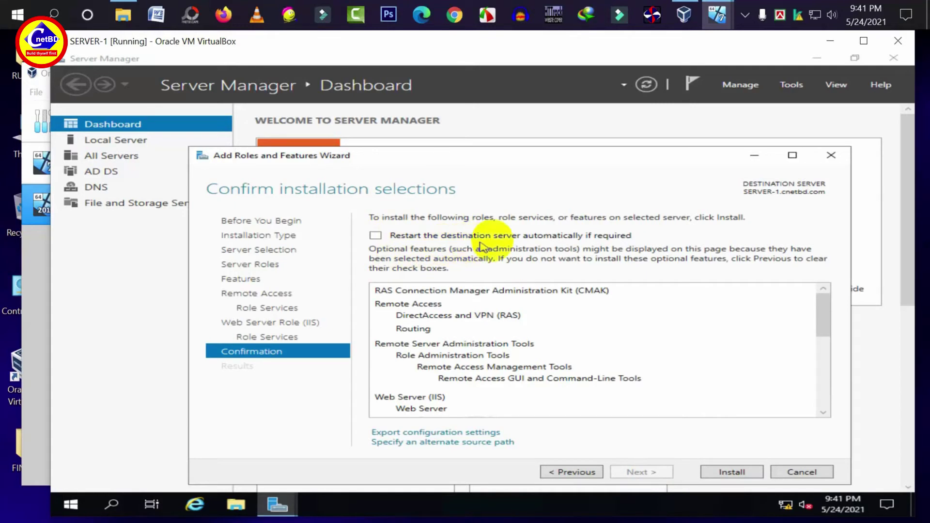
Allow the destination server to restart automatically if required, install the selected roles and close the wizard.
left_click(377, 236)
left_click(526, 320)
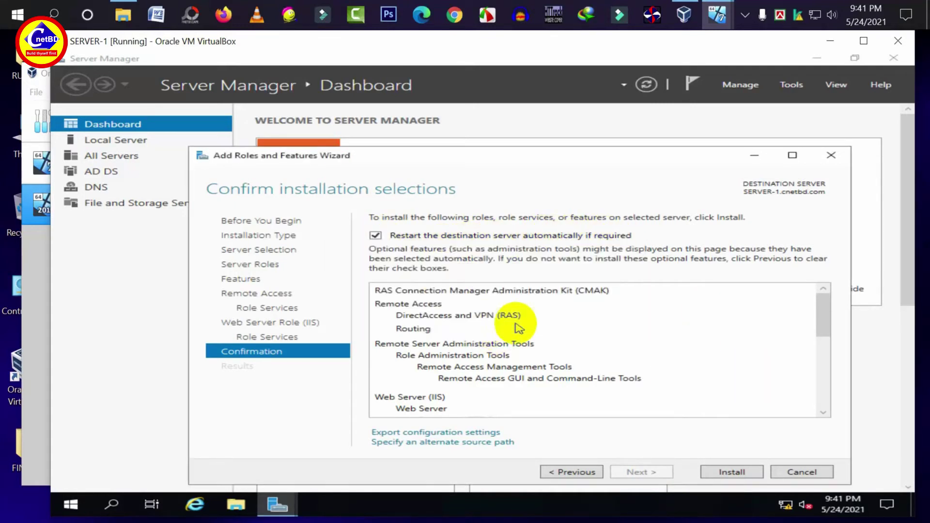
left_click(733, 472)
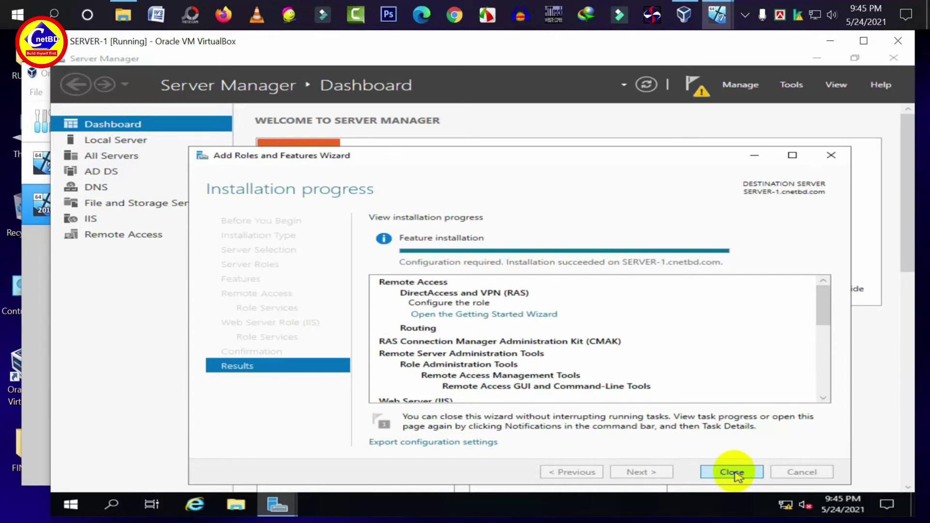
left_click(733, 473)
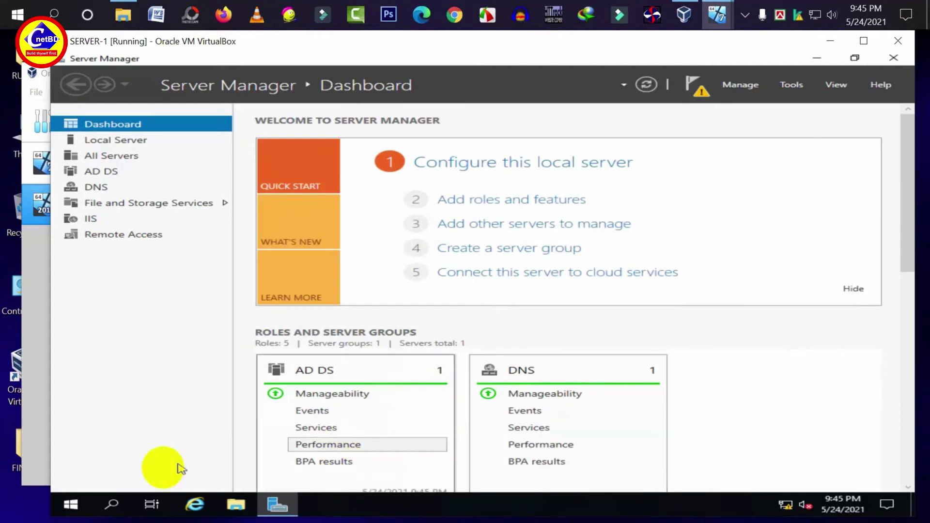
Restart the server after the Remote Access installation.
left_click(71, 504)
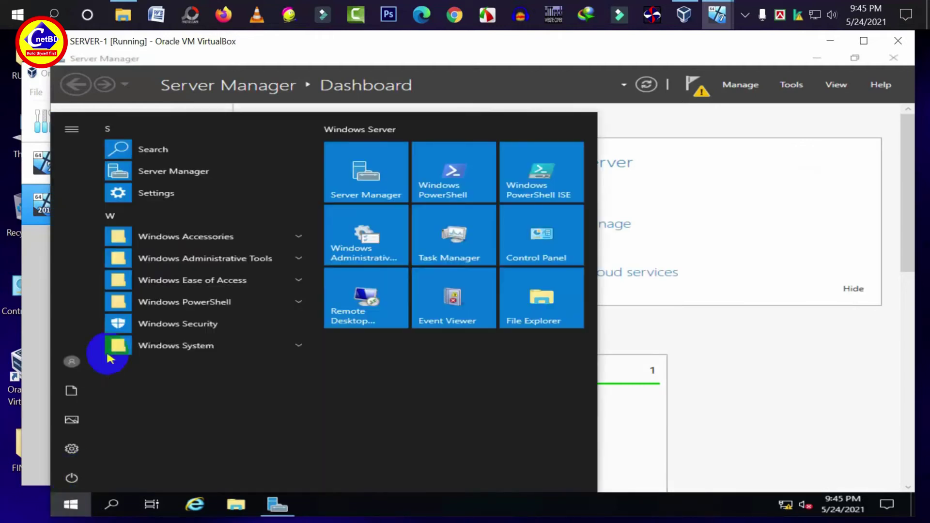
left_click(71, 478)
left_click(120, 447)
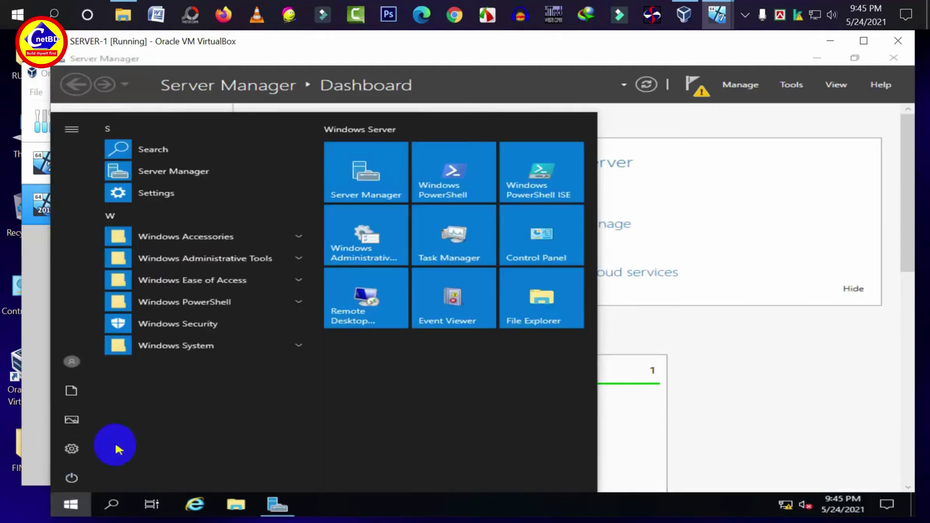
left_click(313, 446)
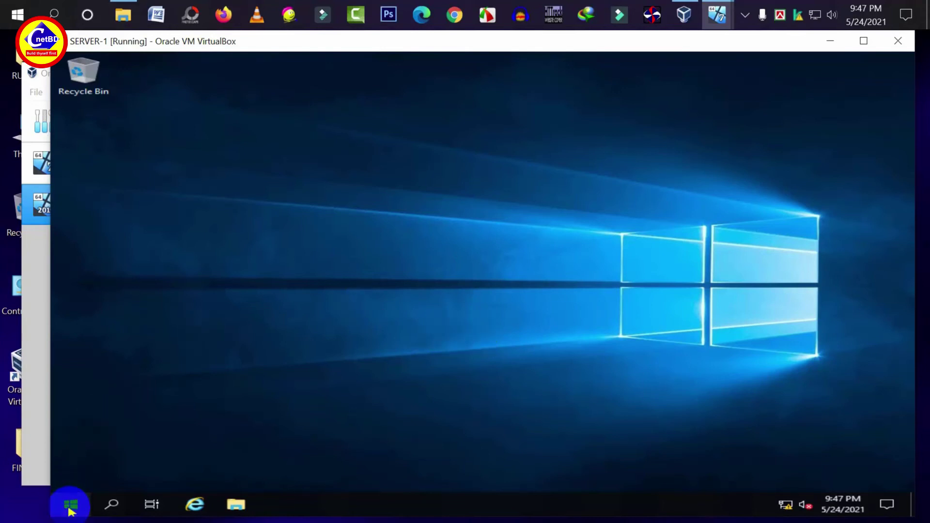
Open the Routing and Remote Access console from Server Manager and refresh the SERVER-1 (local) entry.
left_click(70, 509)
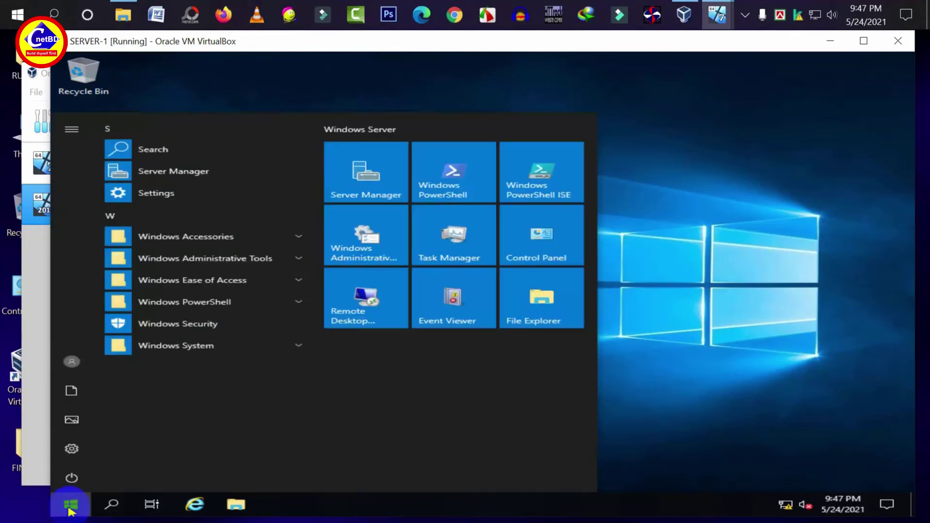
left_click(398, 184)
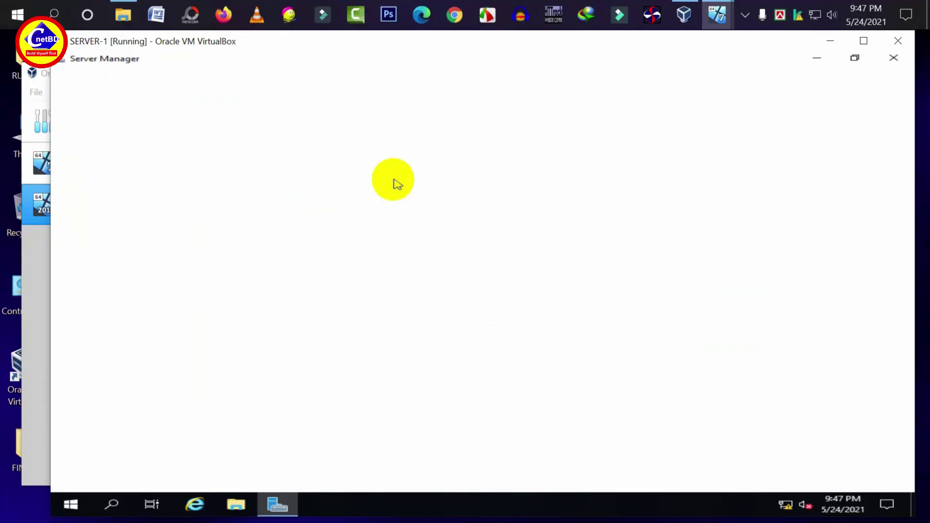
left_click(791, 86)
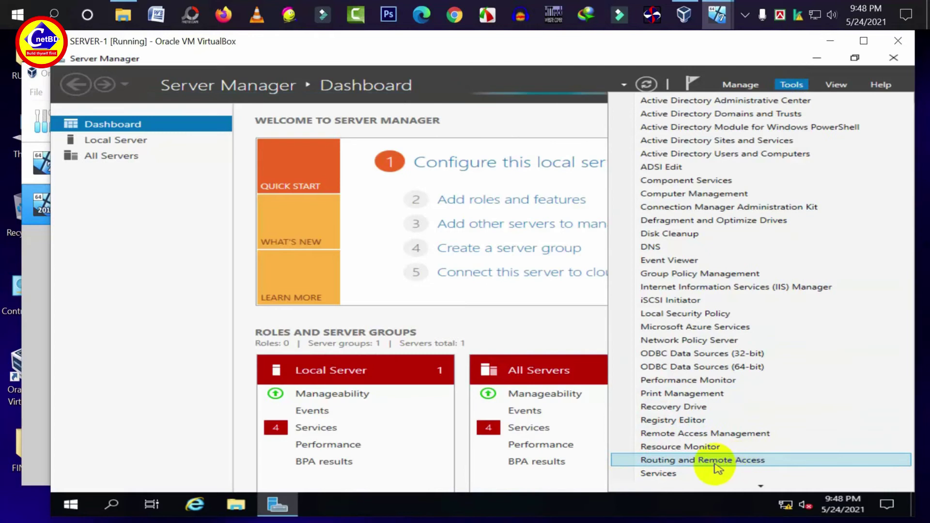
left_click(681, 460)
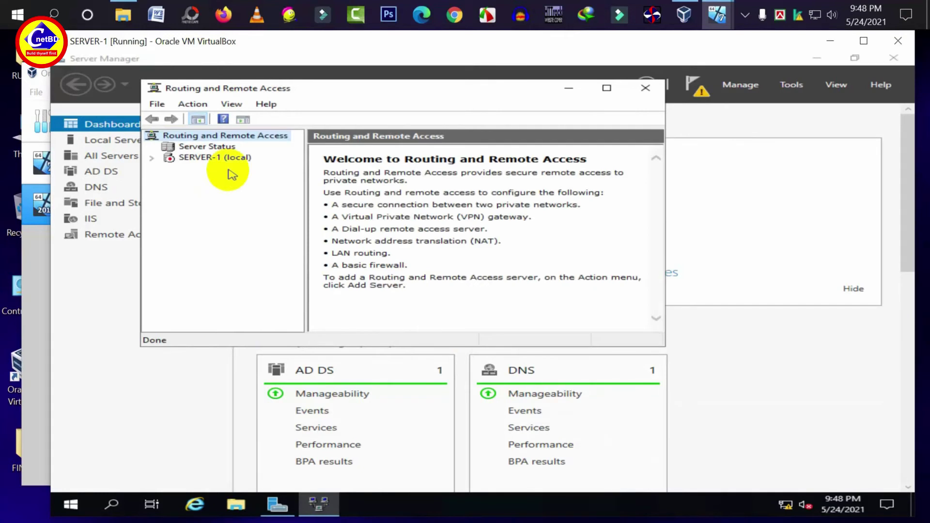
left_click(171, 157)
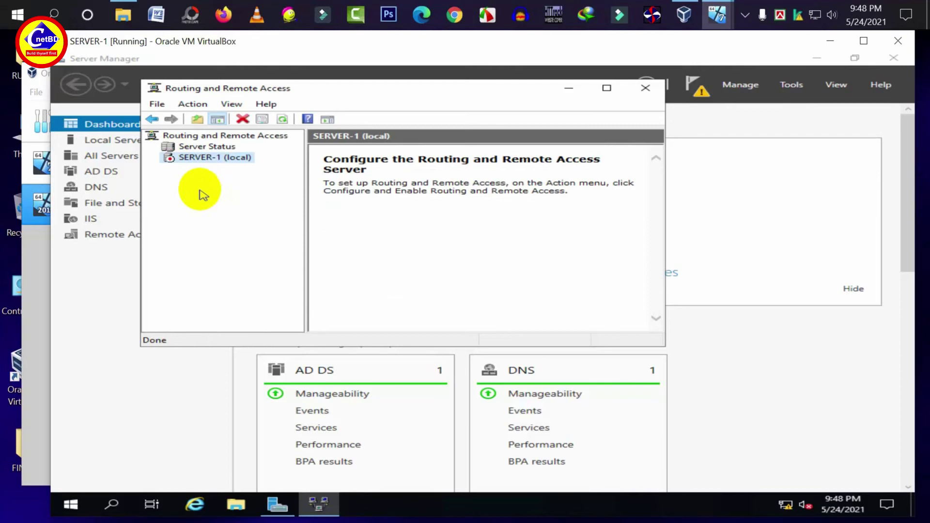
left_click(282, 120)
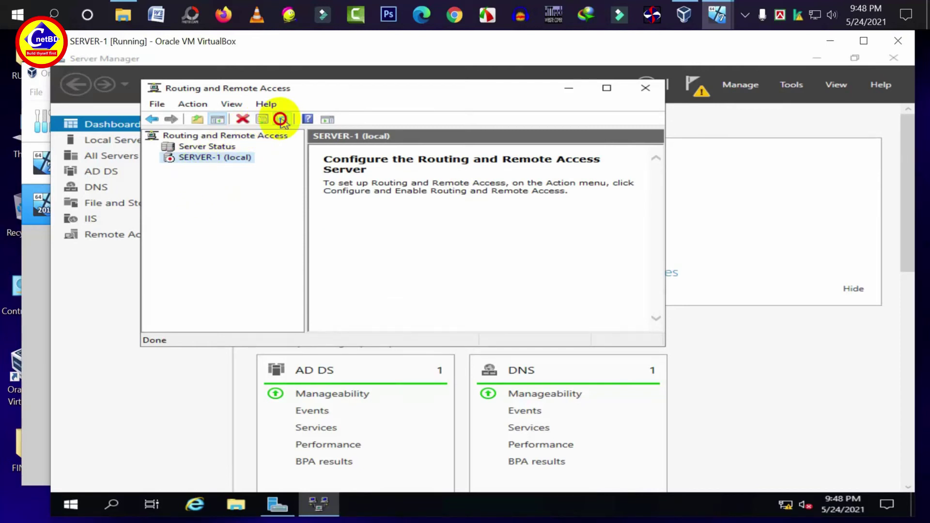
left_click(283, 121)
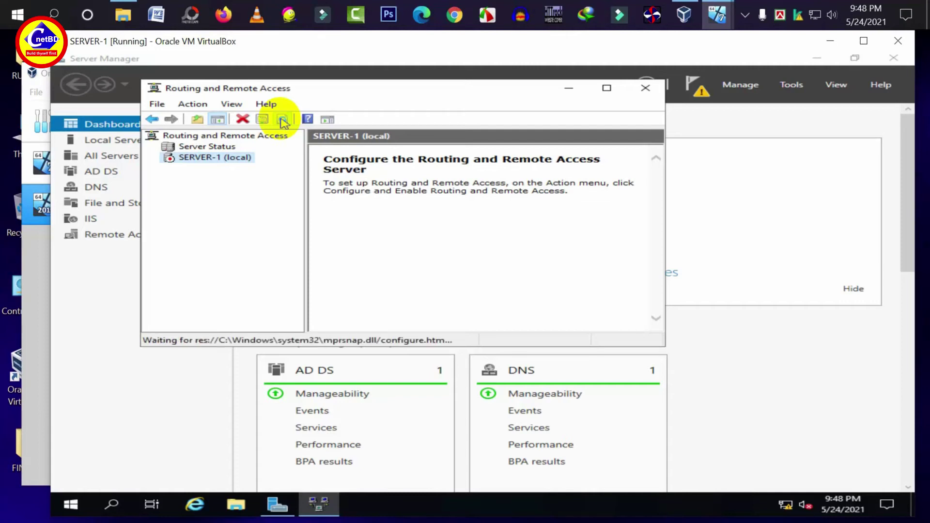
Enable Routing and Remote Access on SERVER-1 (local) using a custom configuration with LAN routing, and start the service.
right_click(193, 163)
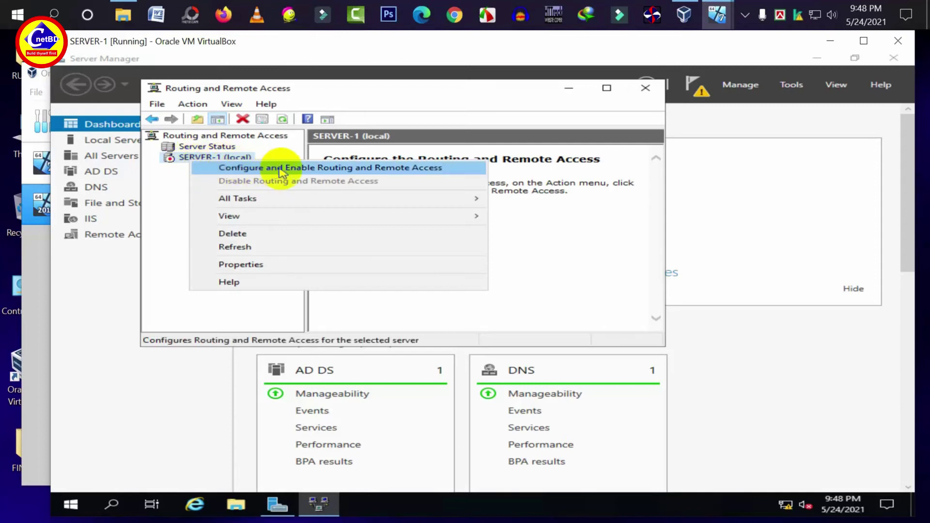
left_click(389, 168)
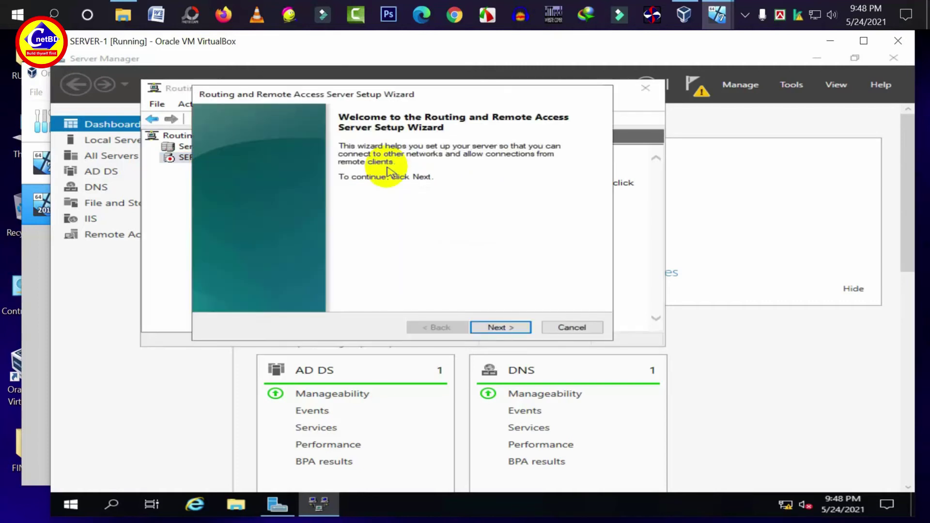
left_click(511, 328)
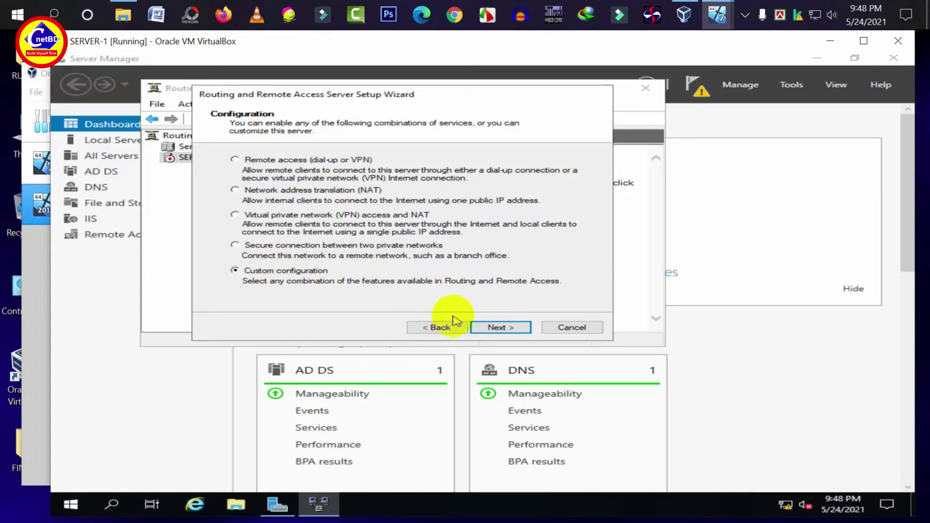
left_click(495, 328)
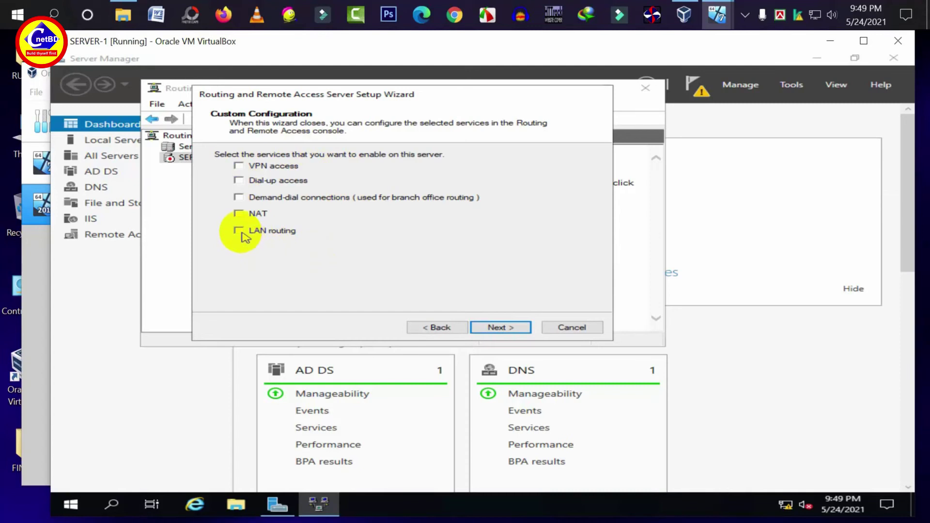
left_click(485, 328)
left_click(482, 326)
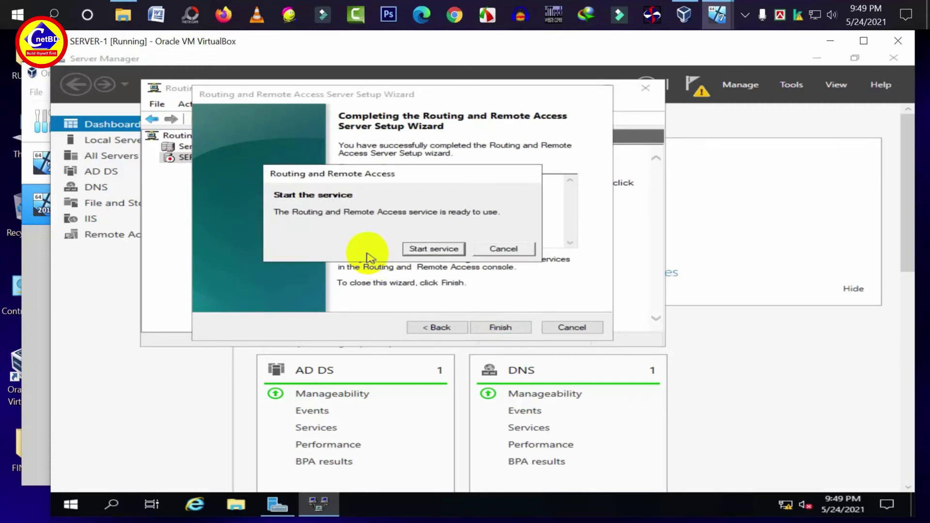
left_click(430, 250)
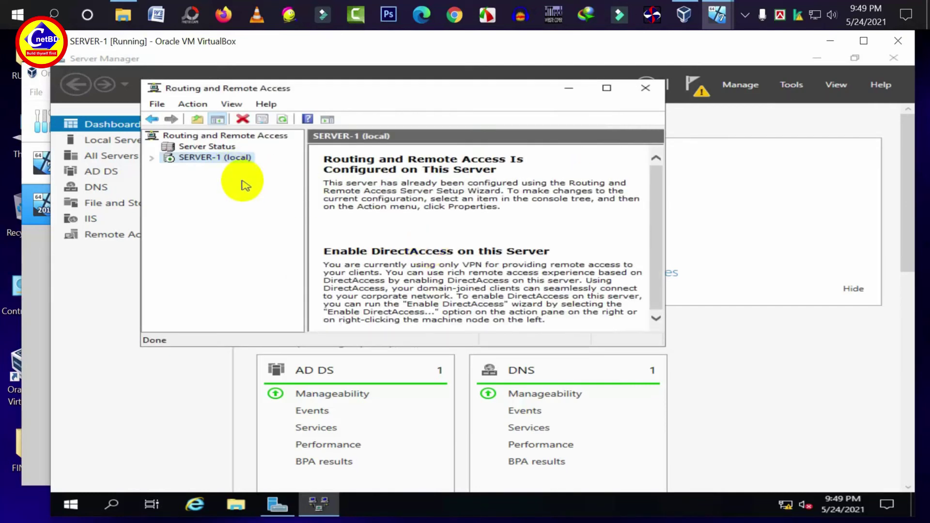
left_click(283, 120)
left_click(282, 119)
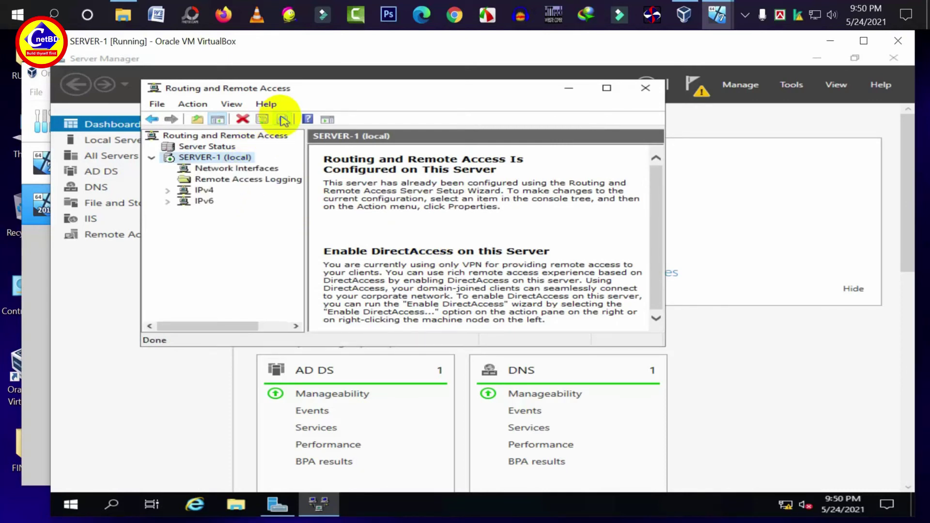
Switch to the CLIENT 1 virtual machine and open its Network and Sharing Center.
left_click(281, 118)
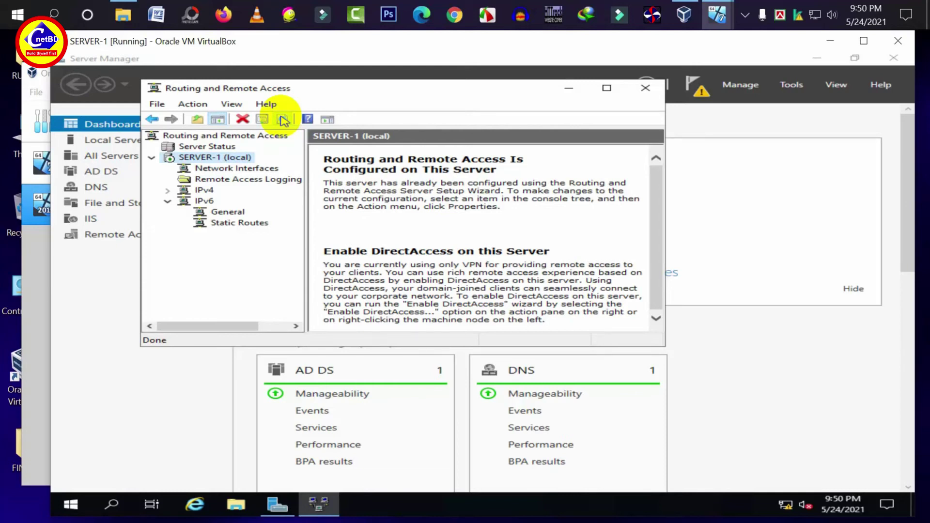
left_click(717, 19)
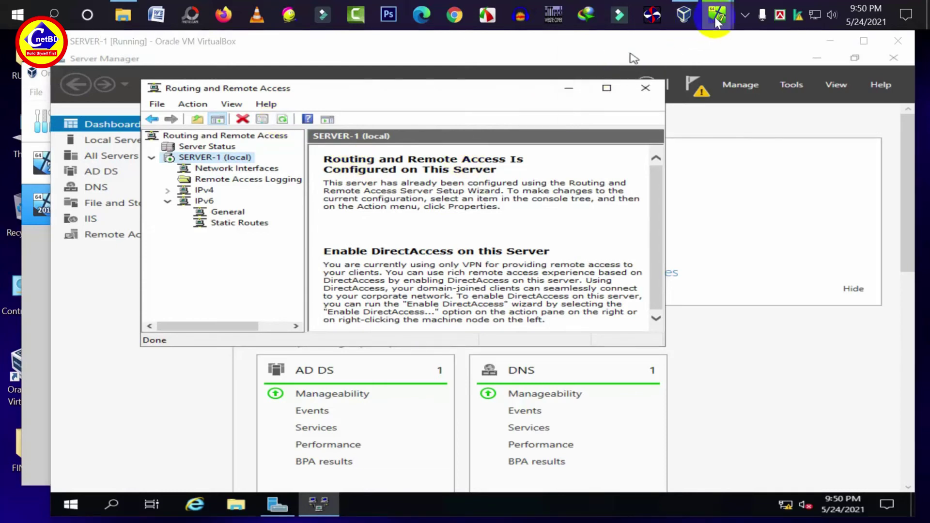
left_click(693, 97)
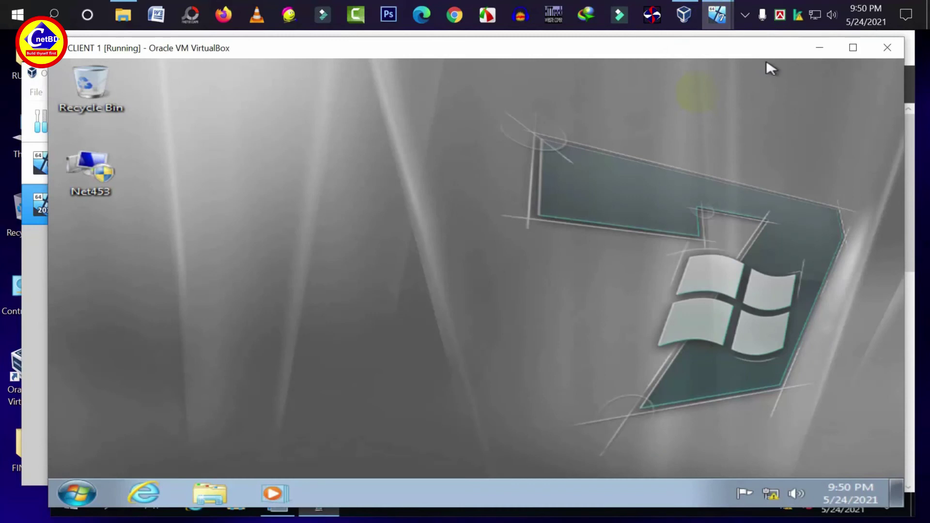
left_click(763, 327)
right_click(771, 494)
left_click(772, 494)
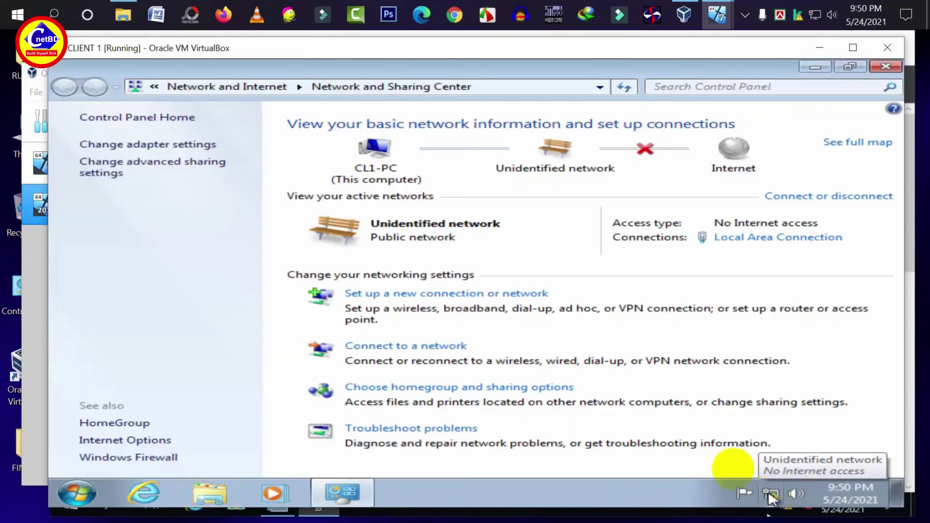
Assign CLIENT 1's Local Area Connection the static IPv4 address 10.10.0.1 with subnet mask 255.0.0.0, and close the connection dialogs.
left_click(762, 235)
left_click(336, 400)
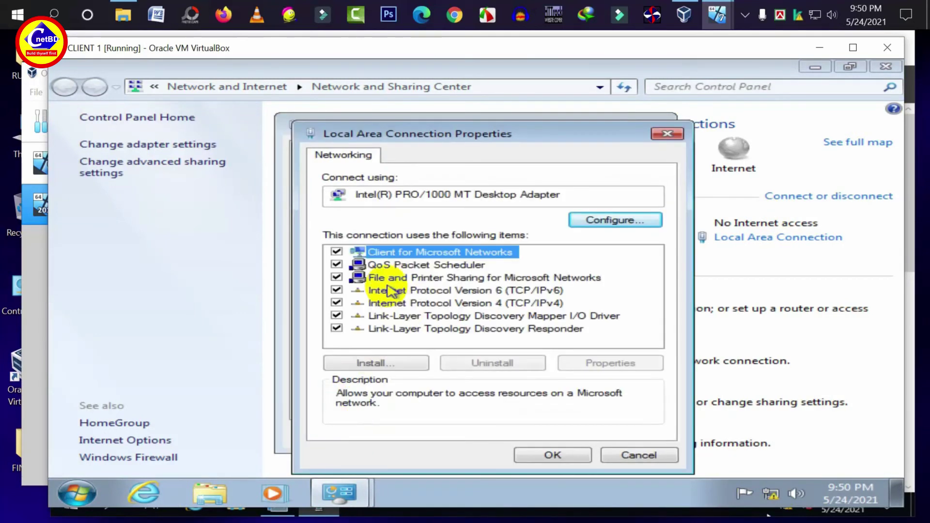
double_click(492, 305)
left_click(376, 249)
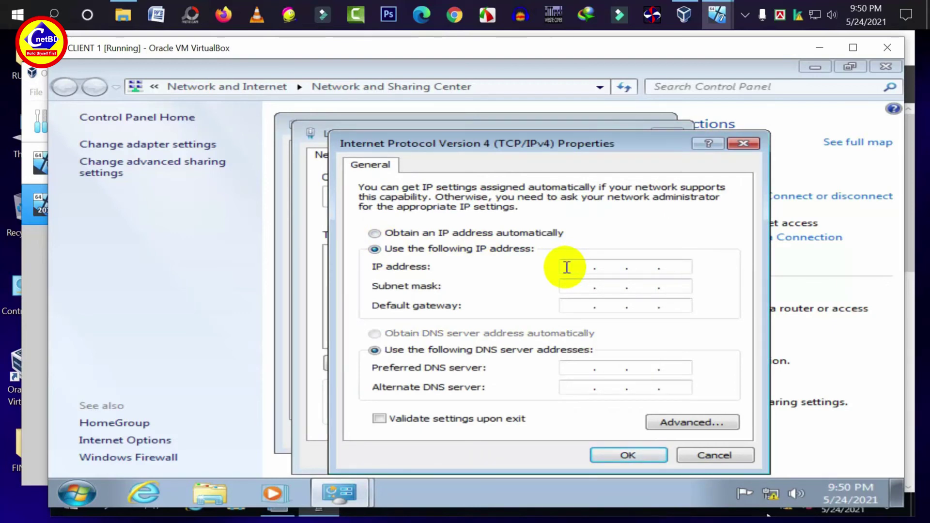
left_click(567, 268)
type("10.")
key("Tab")
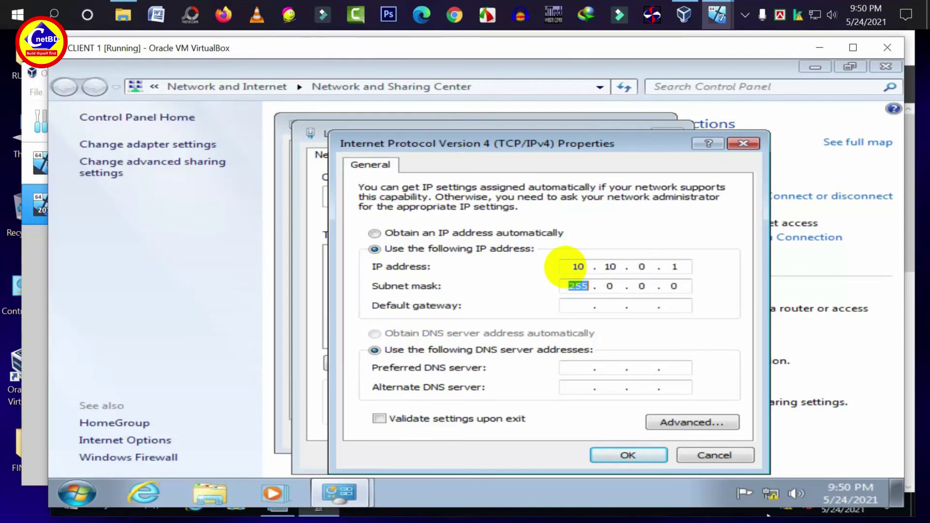
left_click(645, 460)
left_click(555, 455)
left_click(611, 436)
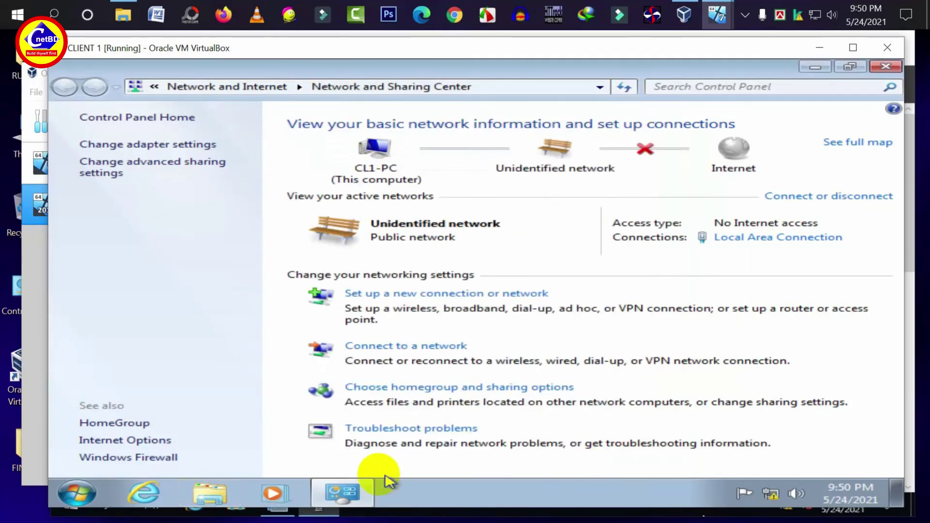
Ping 10.10.0.1 from a command prompt on CLIENT 1, and close the prompt.
left_click(72, 505)
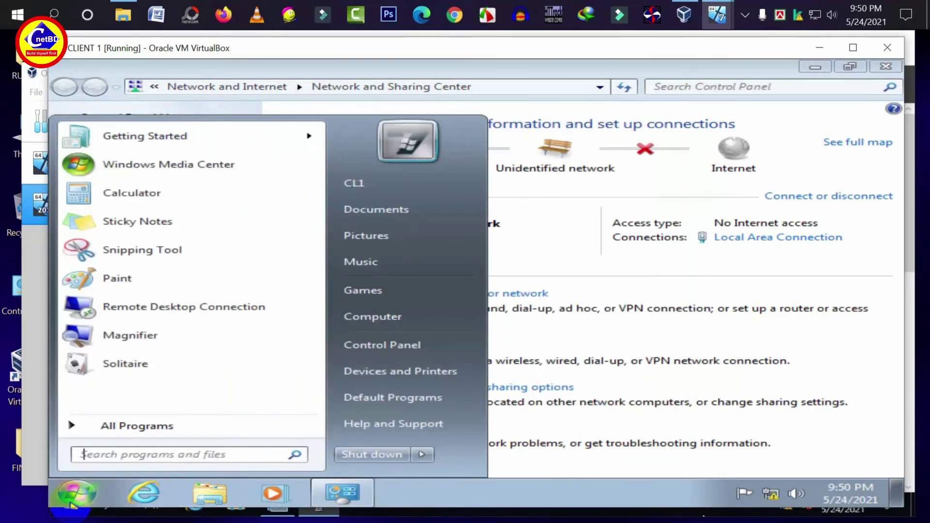
type("cmd")
key("Return")
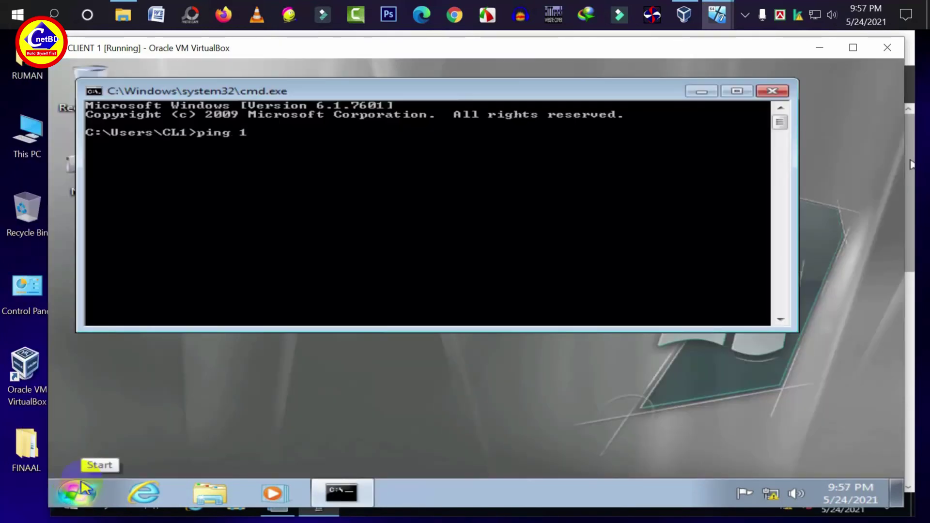
type("ping 10.10.0.1")
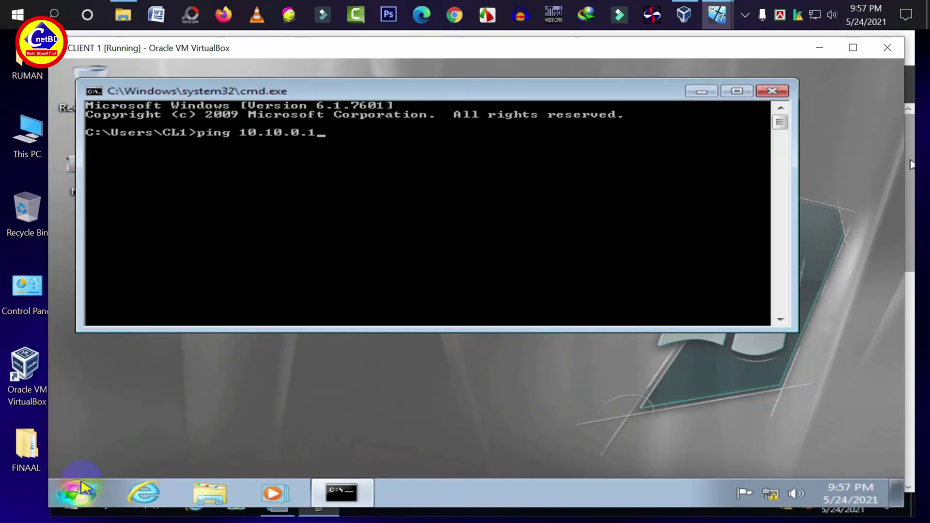
key("Return")
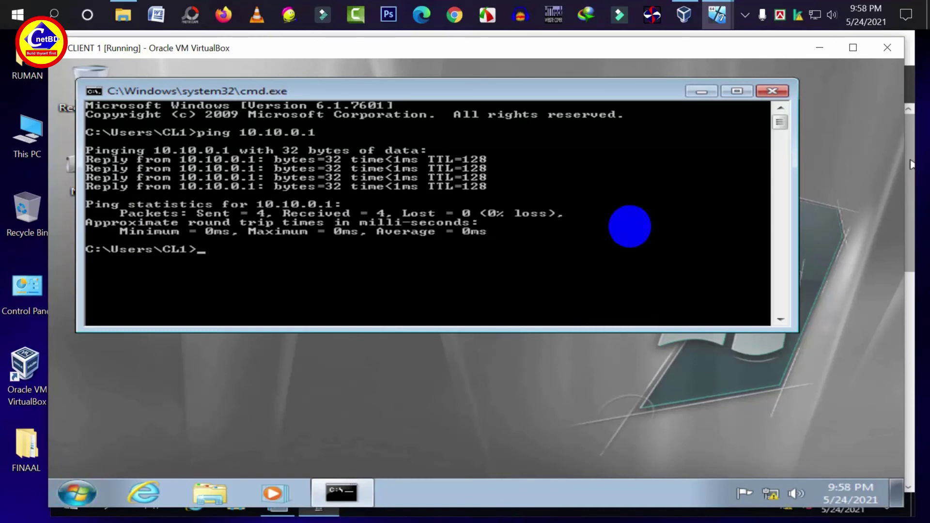
left_click(771, 92)
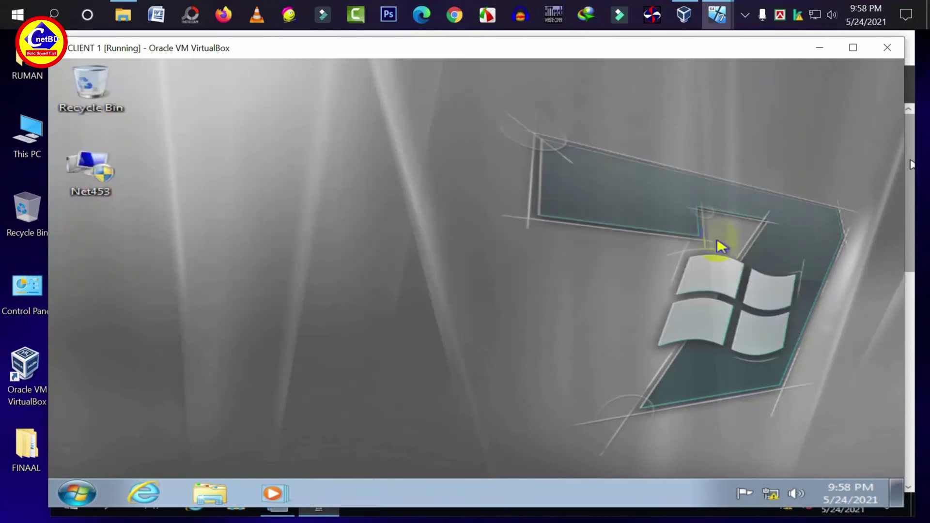
Clear the existing static address in the IPv4 properties of CLIENT 1's Local Area Connection, keeping manual addressing selected.
right_click(773, 494)
left_click(777, 481)
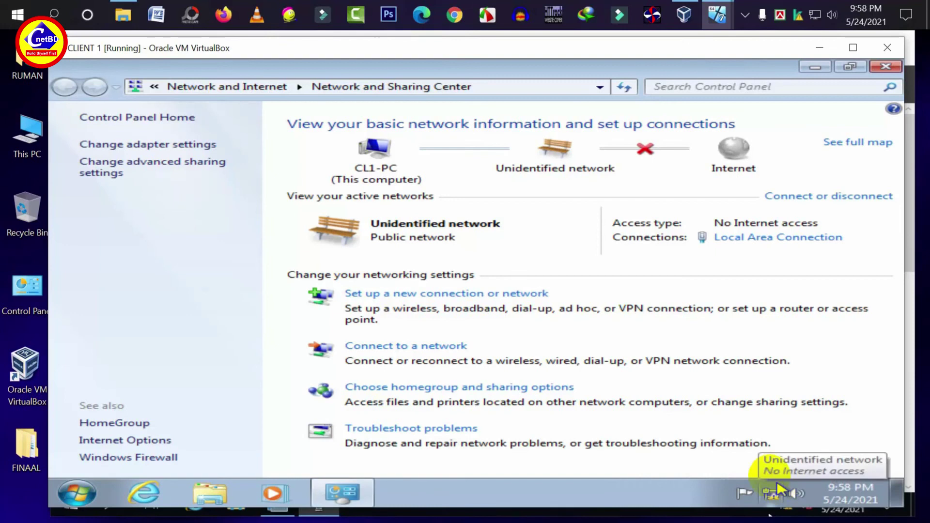
left_click(719, 239)
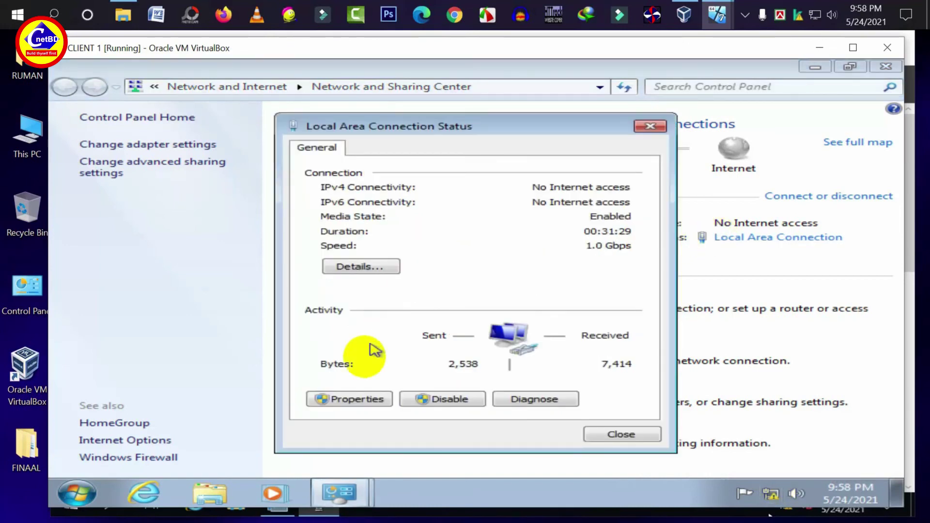
left_click(358, 399)
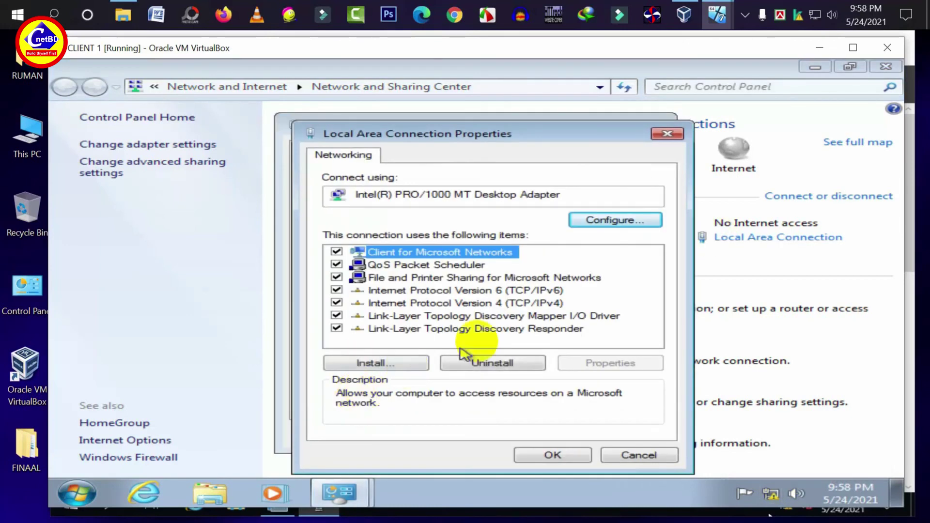
double_click(509, 305)
left_click(395, 233)
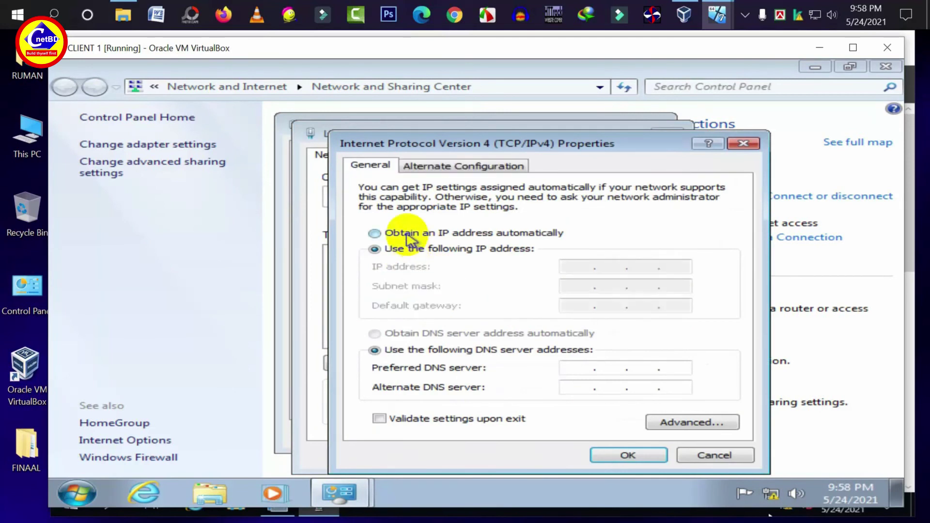
left_click(394, 250)
Set CLIENT 1's IP address to 192.168.1.10, subnet mask 255.255.255.0 and default gateway 192.168.1.1, and close the connection dialogs.
left_click(563, 268)
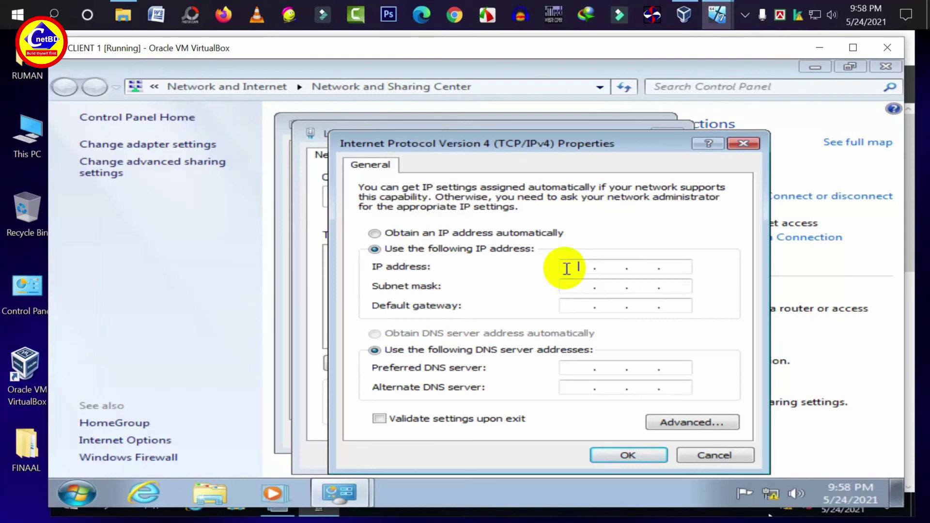
type("192 . 168 . 1 . 10")
key("Tab")
key("Tab")
key("Tab")
key("Tab")
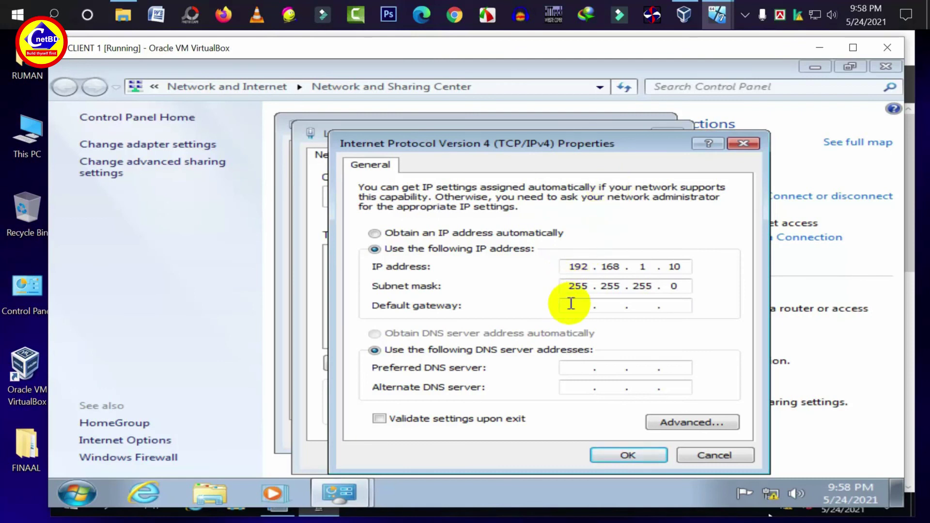
type("192 . 168 . 1 . 1")
left_click(623, 455)
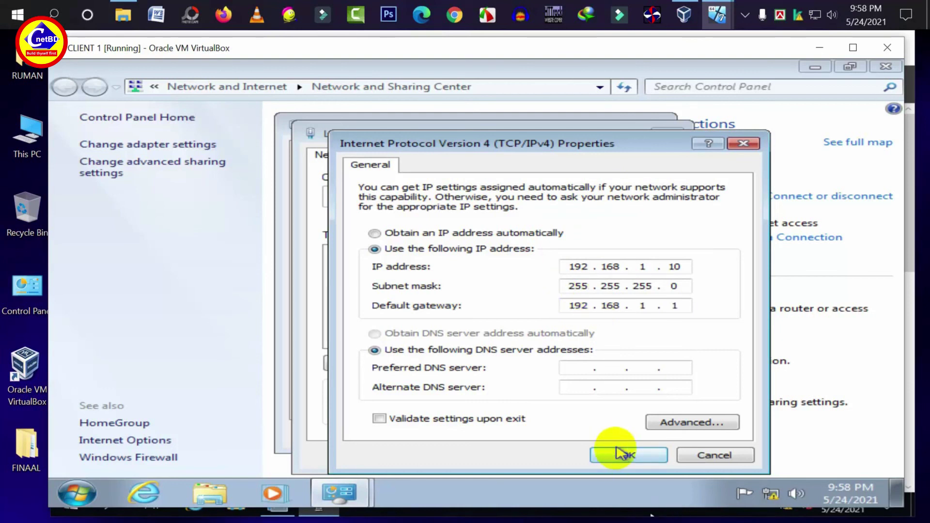
left_click(528, 453)
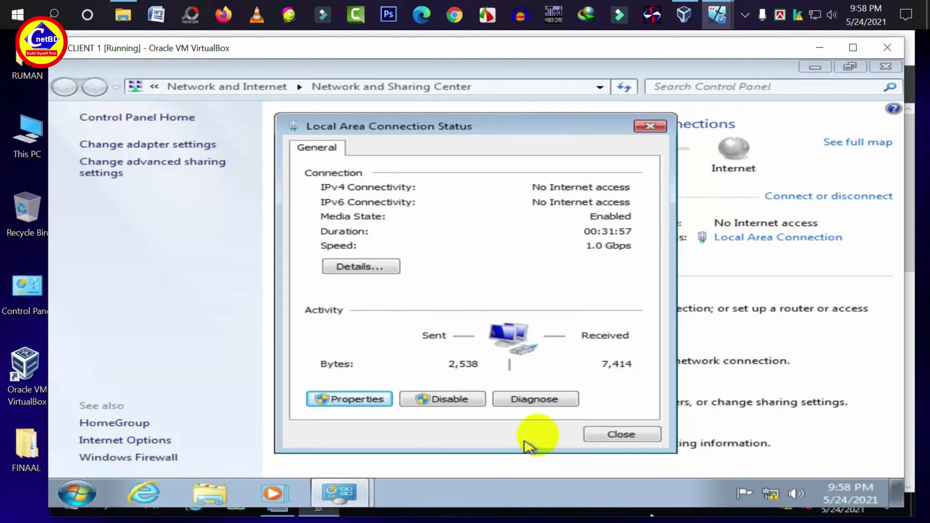
left_click(587, 436)
Ping the gateway 192.168.1.1 from a new command prompt on CLIENT 1.
left_click(75, 497)
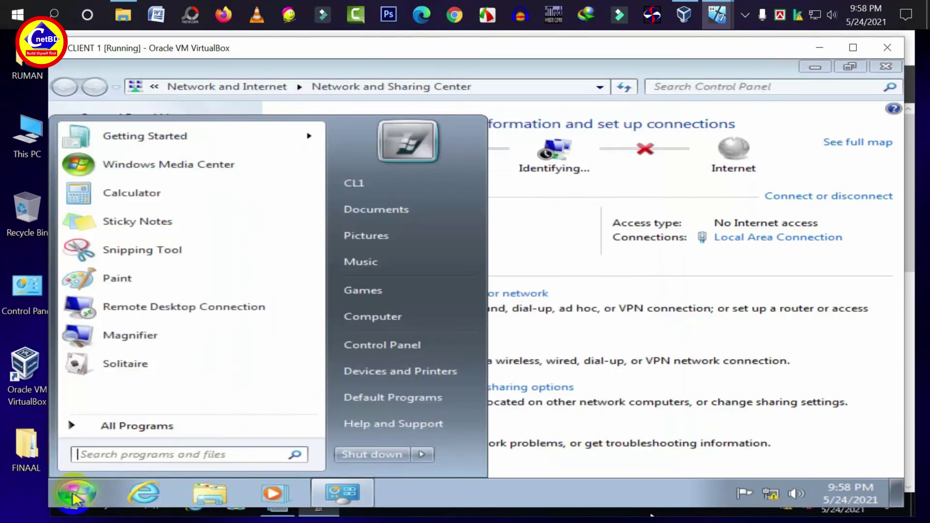
type("cmd")
key("Return")
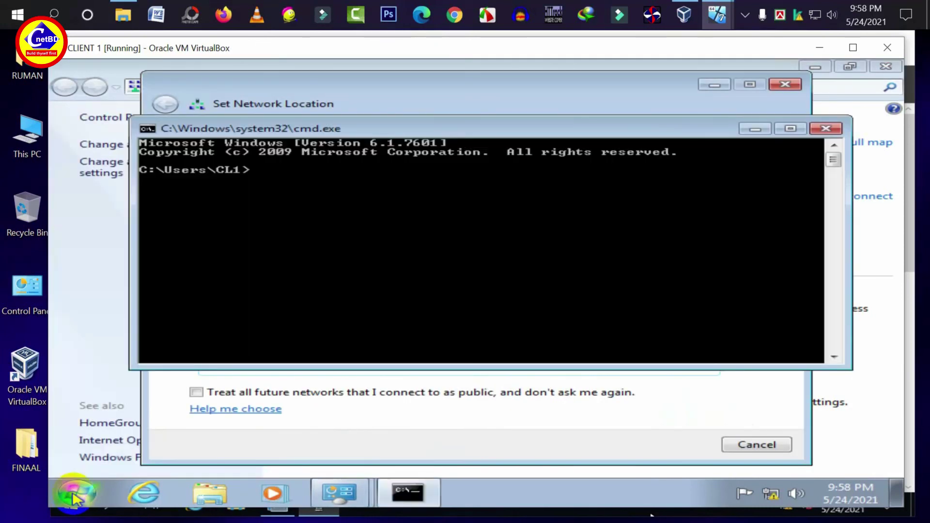
type("ping 198")
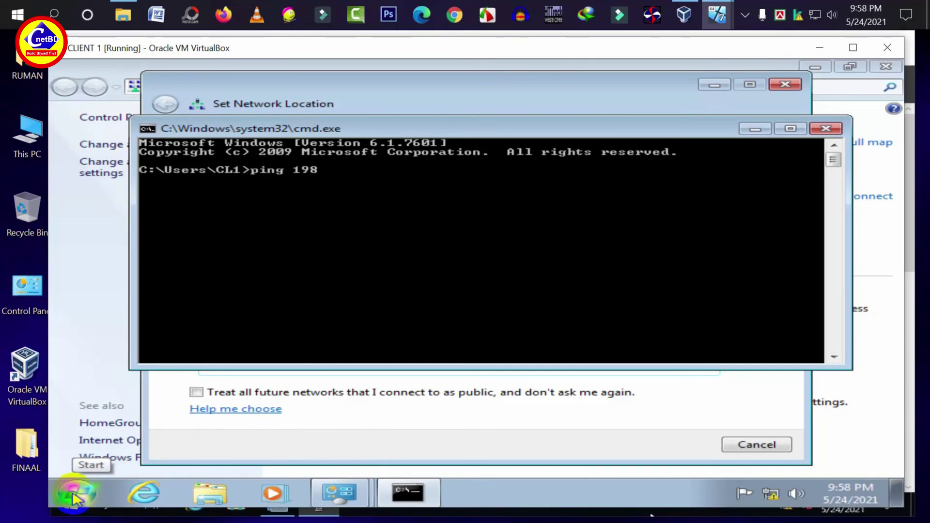
key("BackSpace")
type("2.168.1.1")
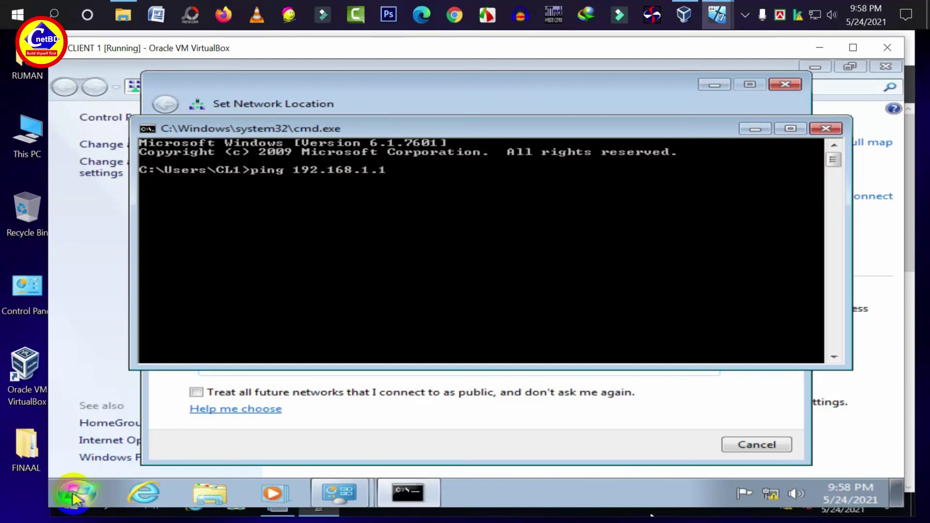
key("Return")
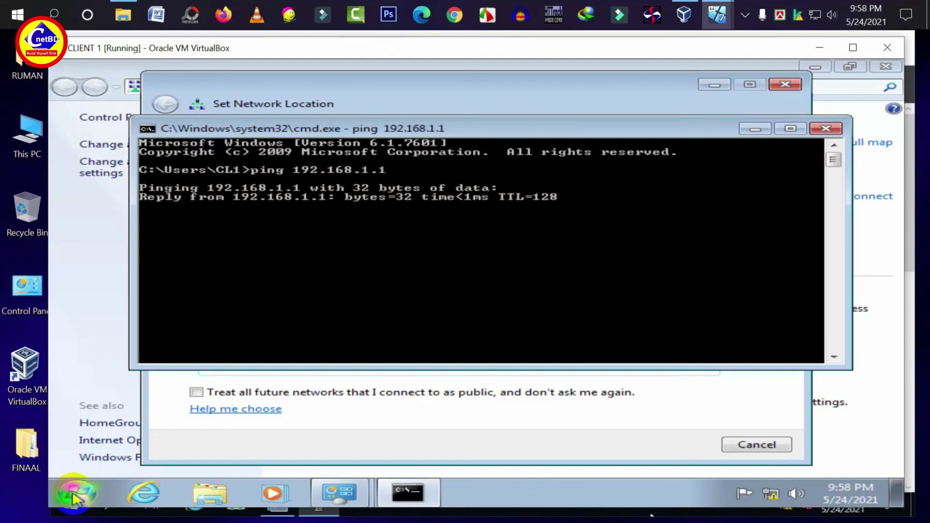